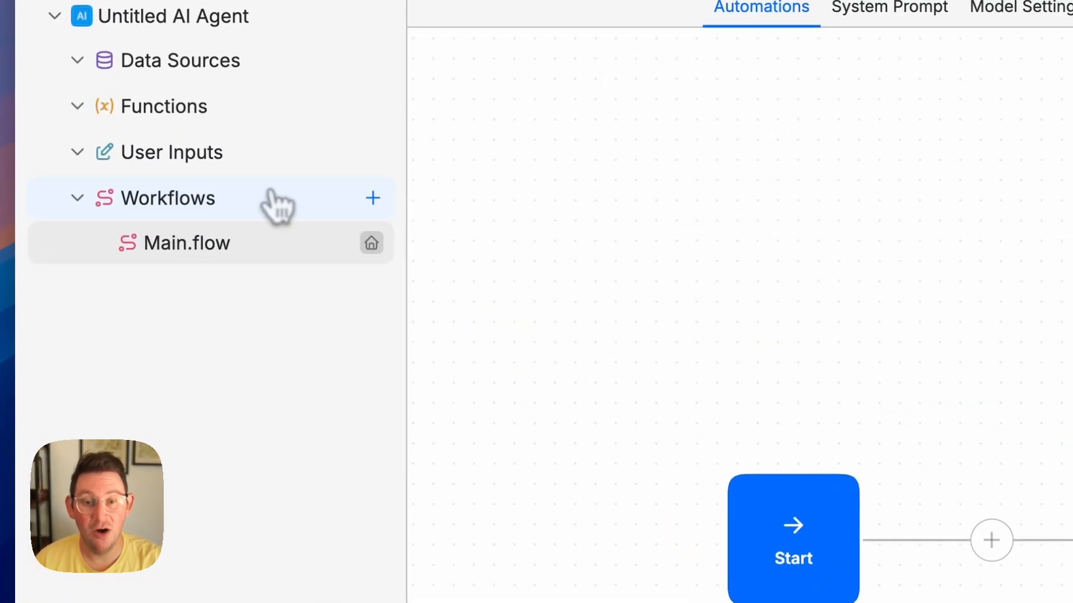
Open the Main.flow workflow and add a new user input to the agent
click(282, 248)
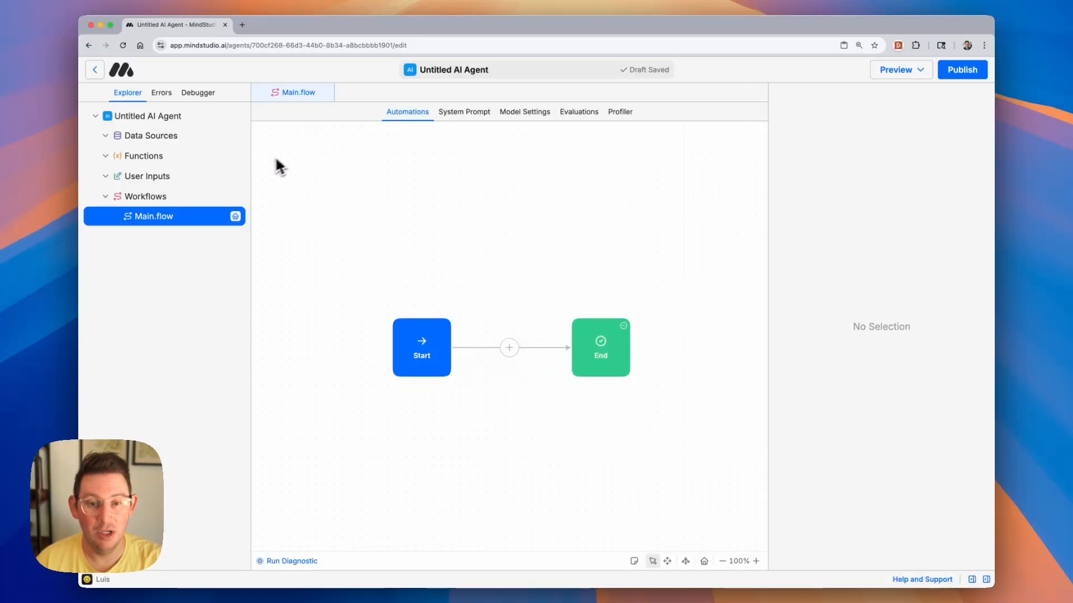
mouse_move(238, 179)
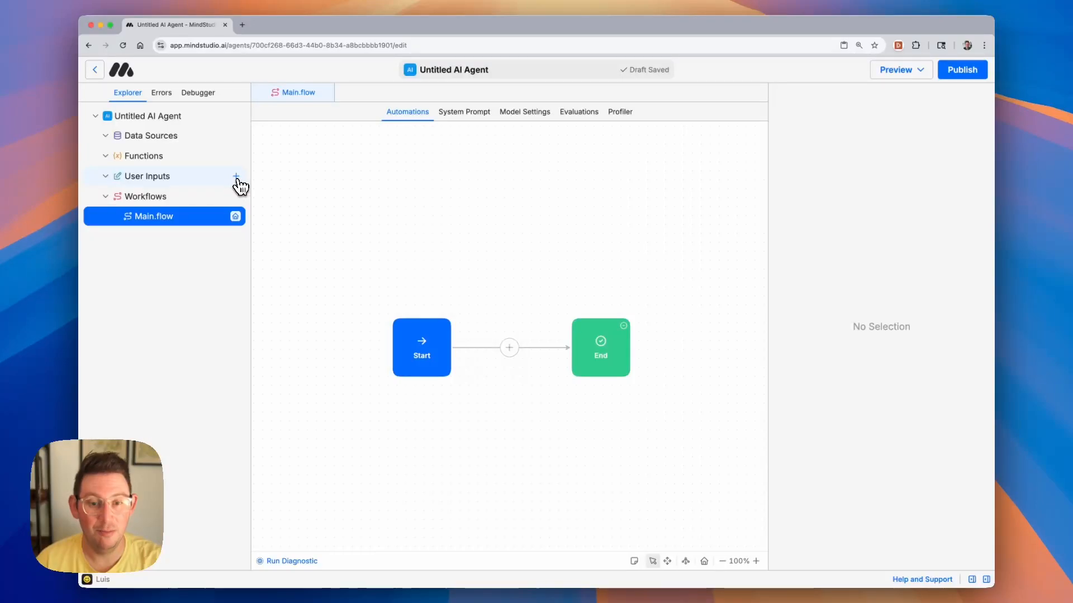
click(236, 177)
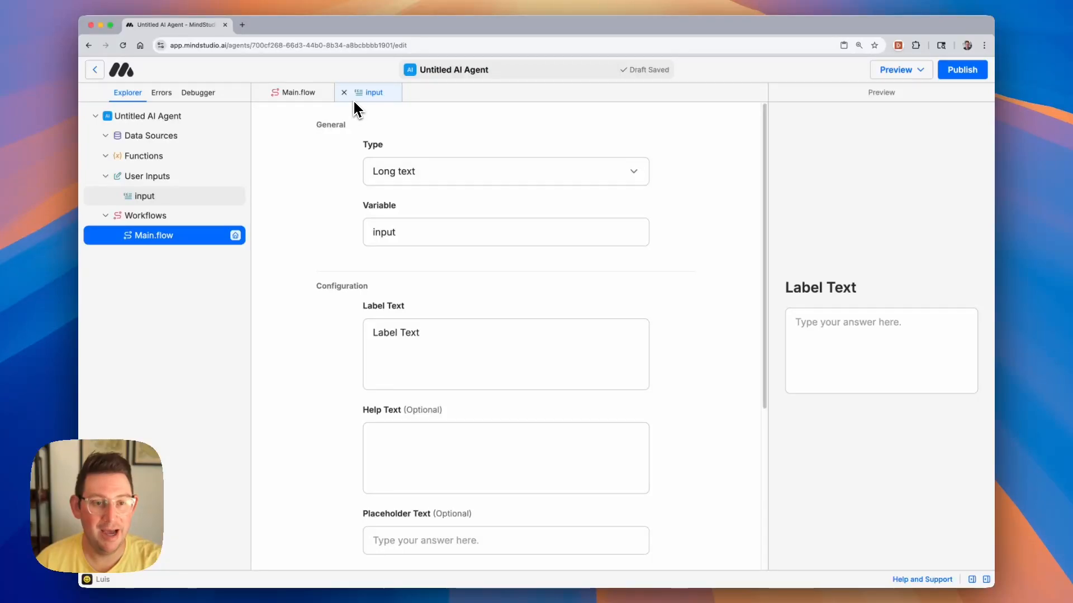
Switch between the open user input and Main.flow, and examine the configuration of the Start and End blocks
click(321, 101)
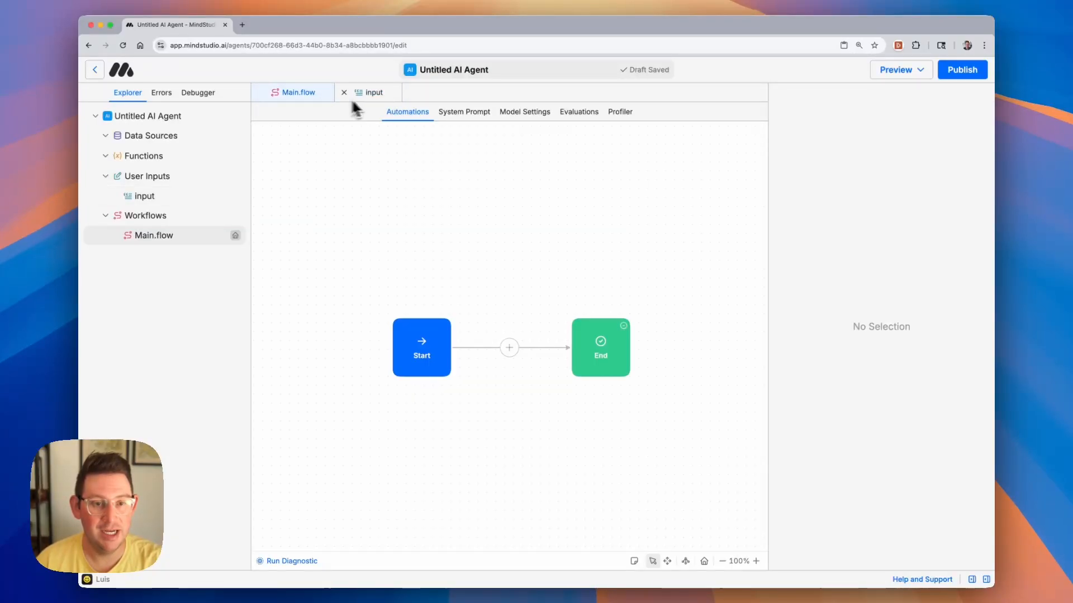
click(378, 103)
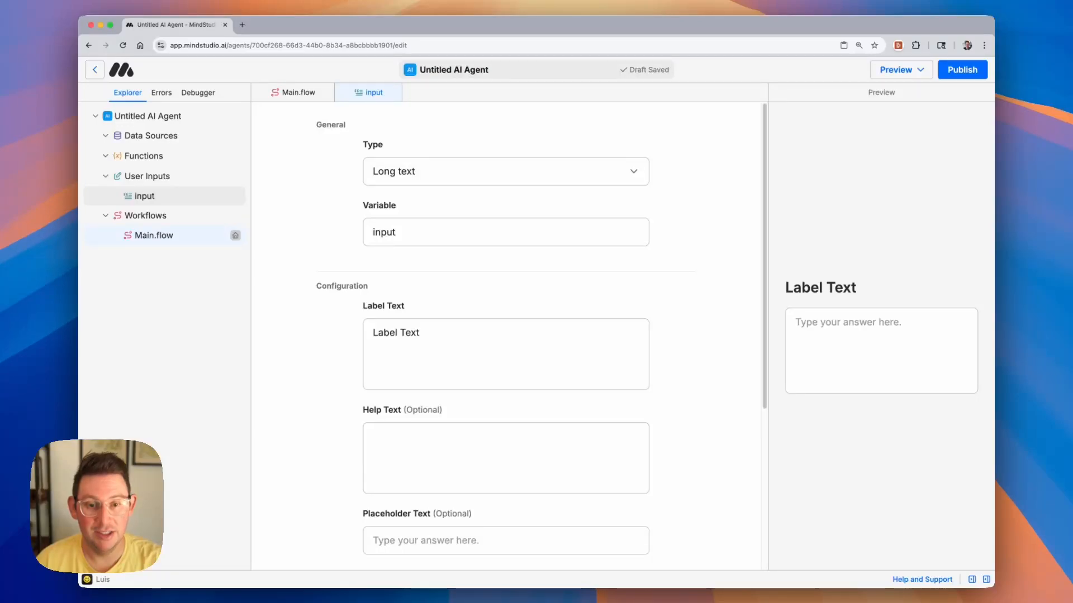
click(165, 236)
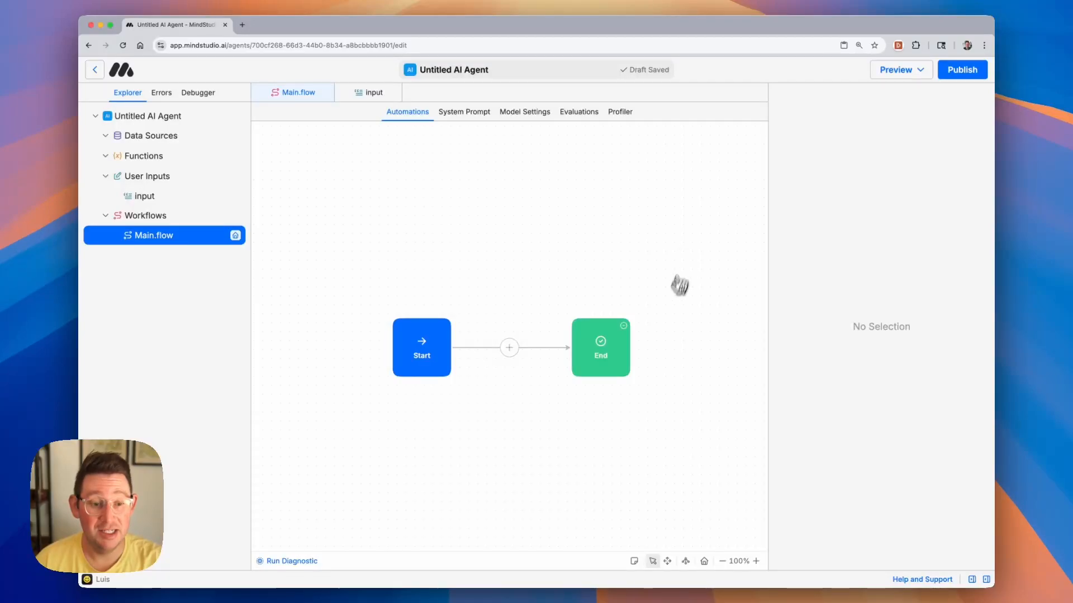
click(417, 360)
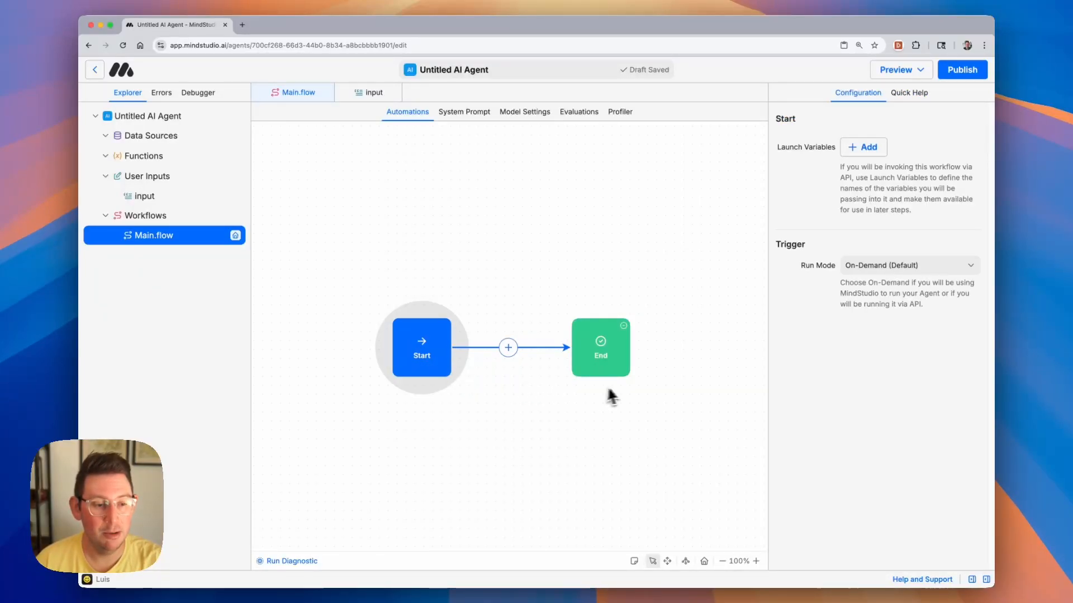
click(619, 367)
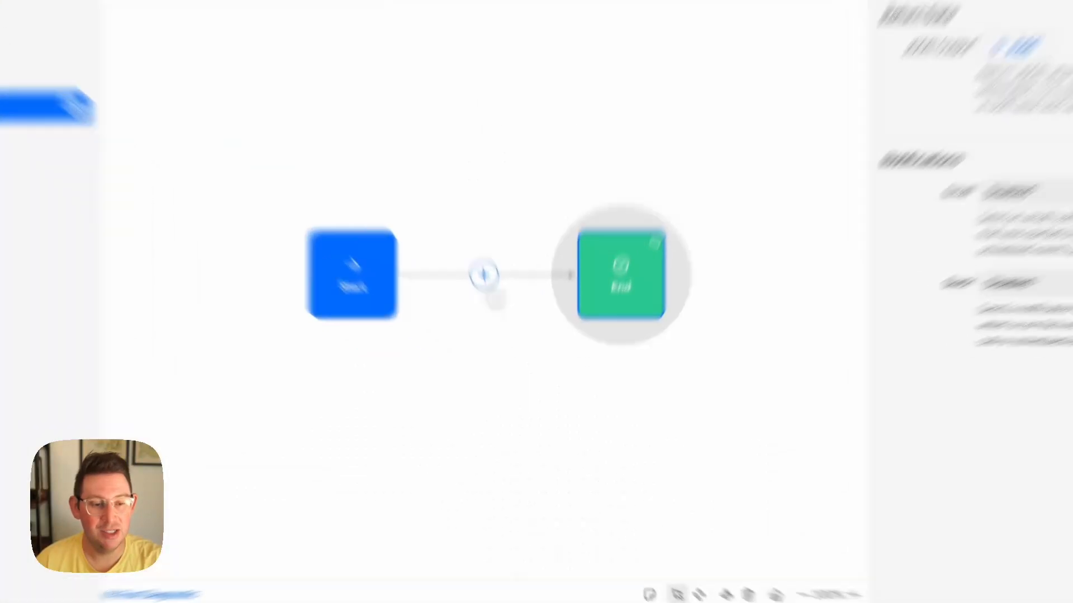
View all blocks available for insertion between Start and End, and close the list without choosing one
click(487, 282)
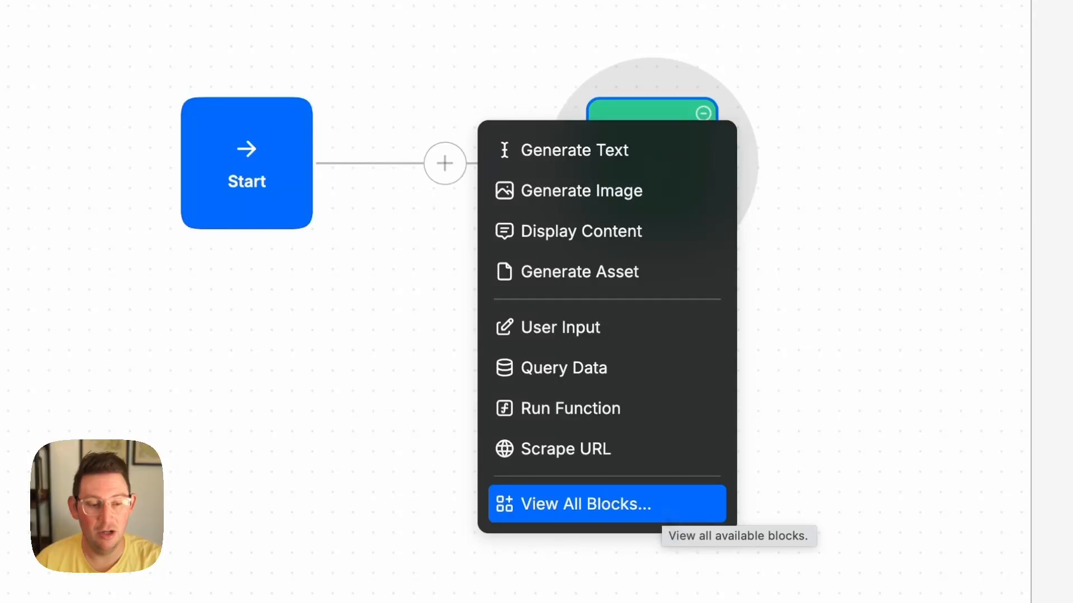
click(664, 510)
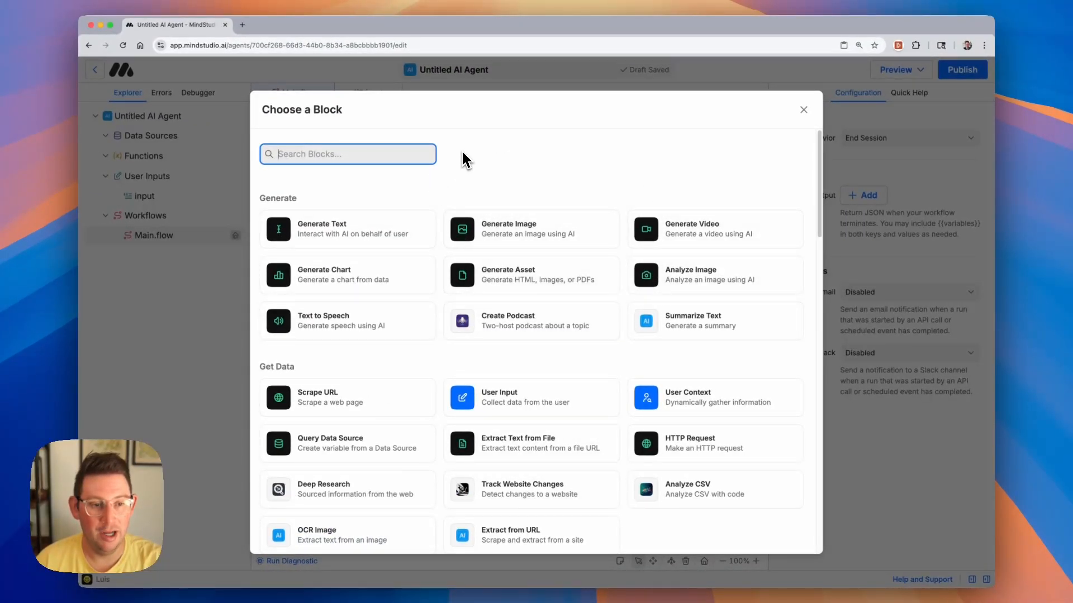
click(803, 110)
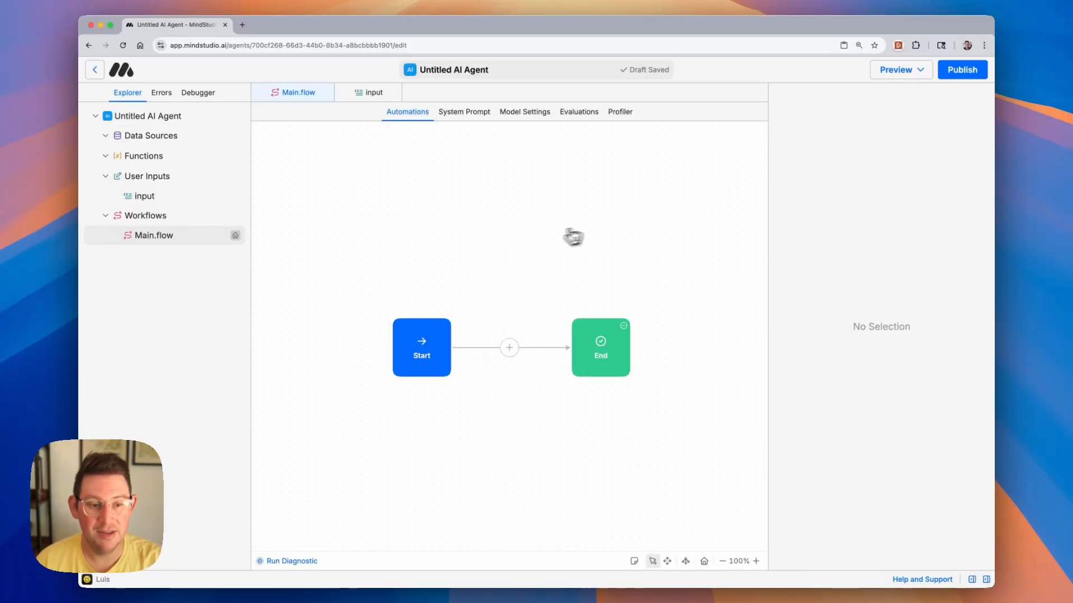
Pan around the workflow canvas vertically and horizontally, and reset the view
scroll(510, 251, down, 2)
scroll(513, 253, down, 5)
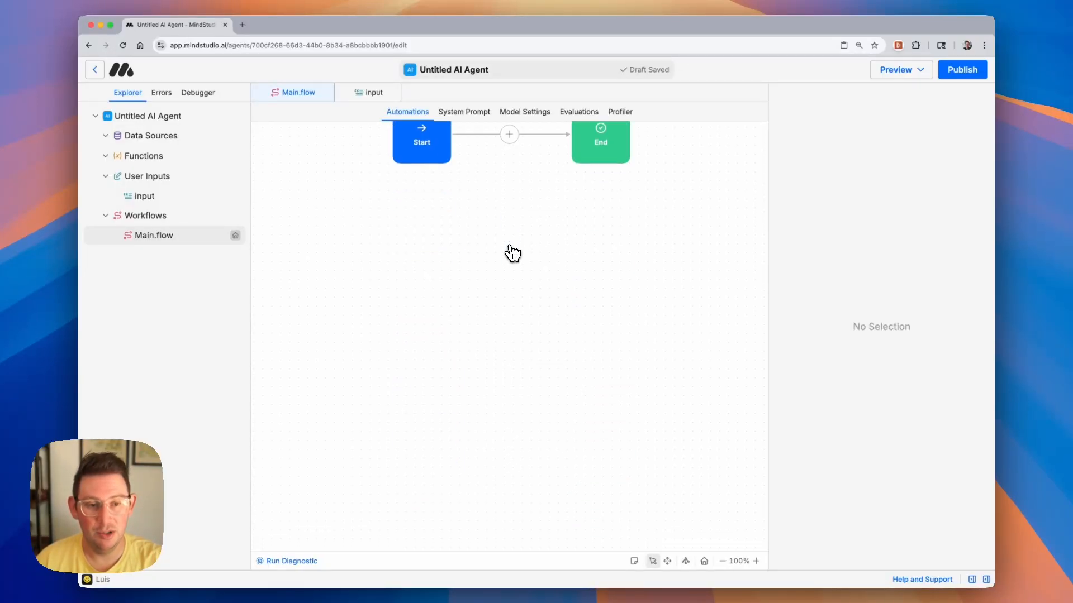
scroll(512, 252, up, 10)
scroll(513, 252, down, 9)
scroll(512, 252, up, 5)
scroll(512, 252, up, 1)
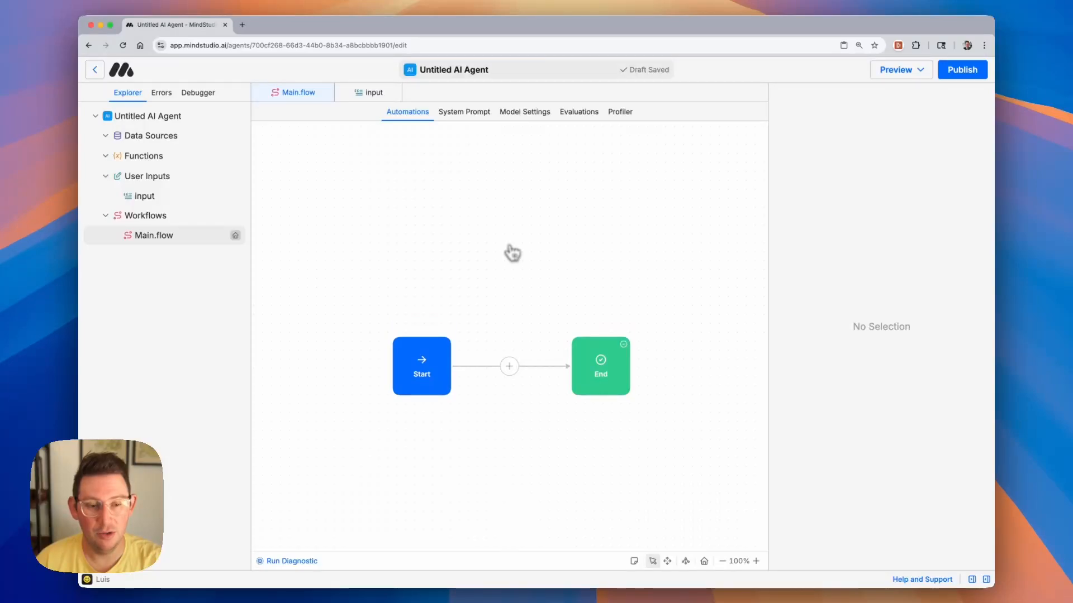
scroll(512, 253, right, 10)
scroll(513, 253, left, 20)
scroll(512, 253, left, 10)
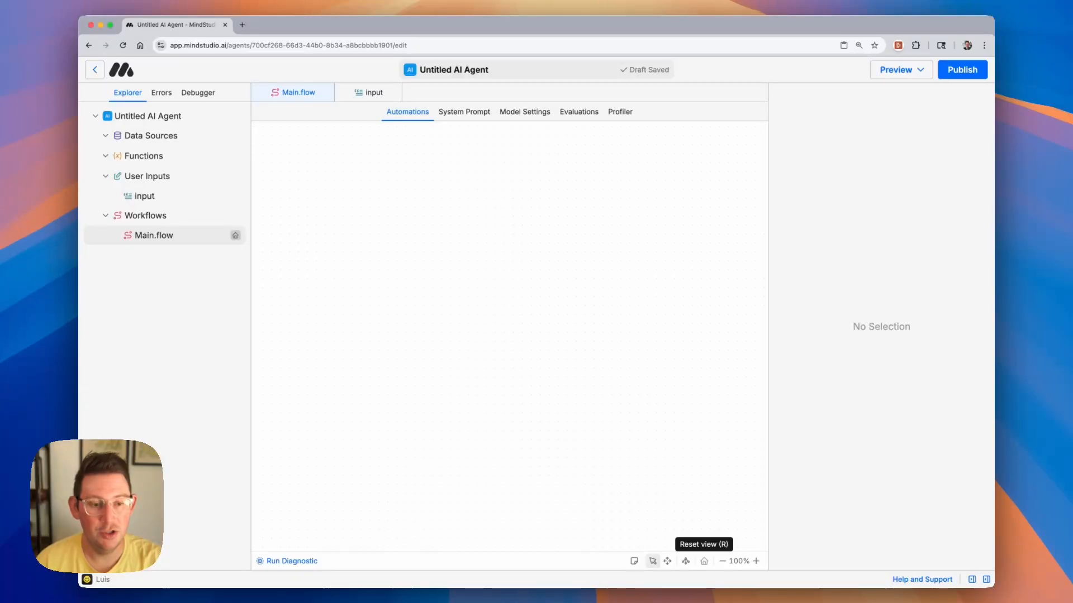
click(704, 561)
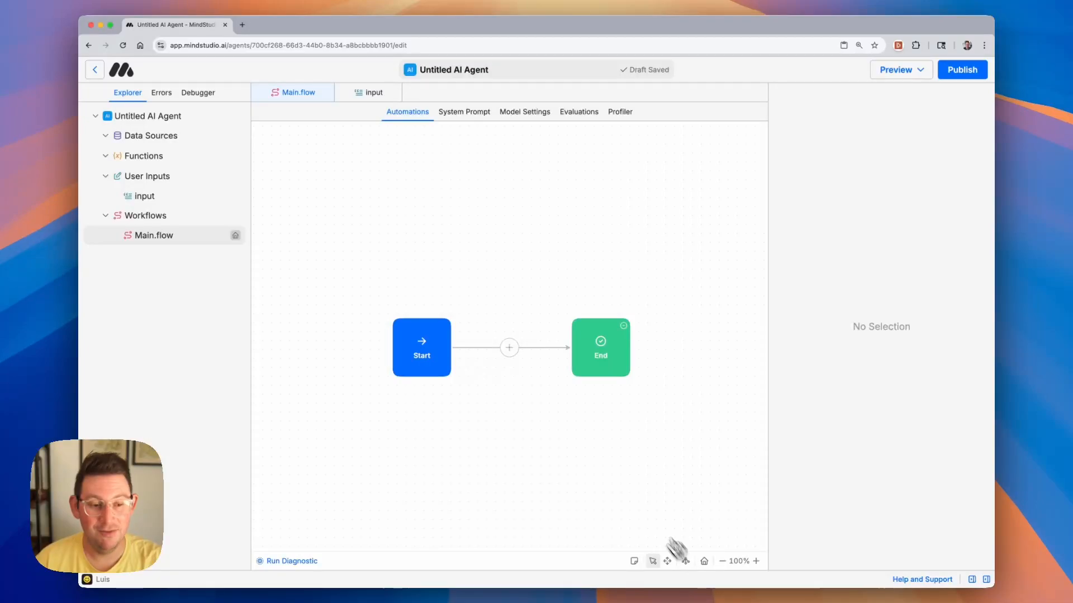
Insert a Generate Text, a Display Content and two Run Function blocks in sequence between Start and End
click(509, 348)
click(553, 343)
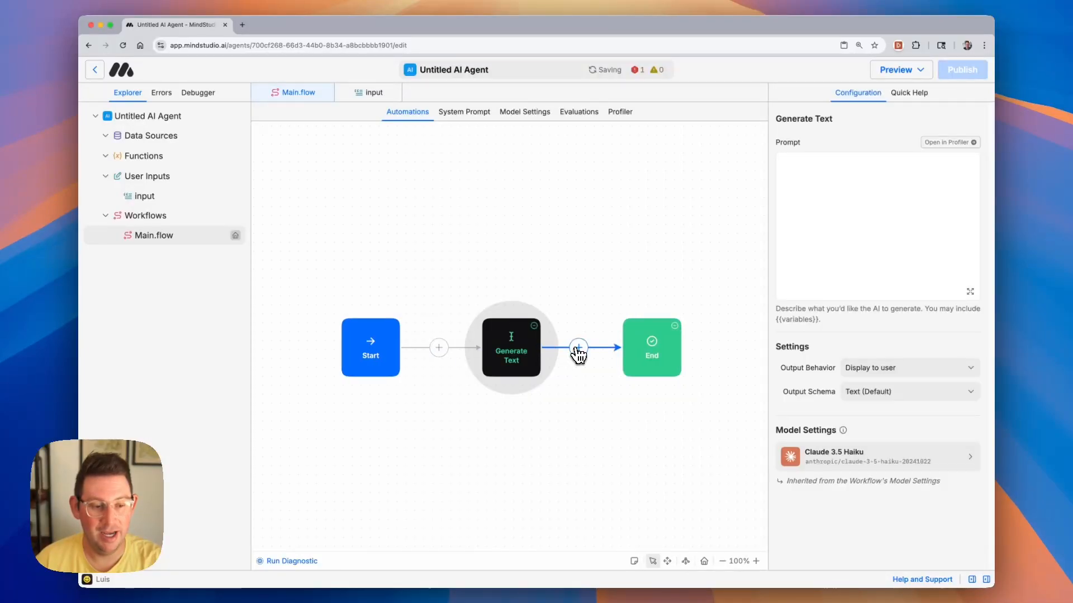
click(578, 348)
click(612, 376)
click(639, 348)
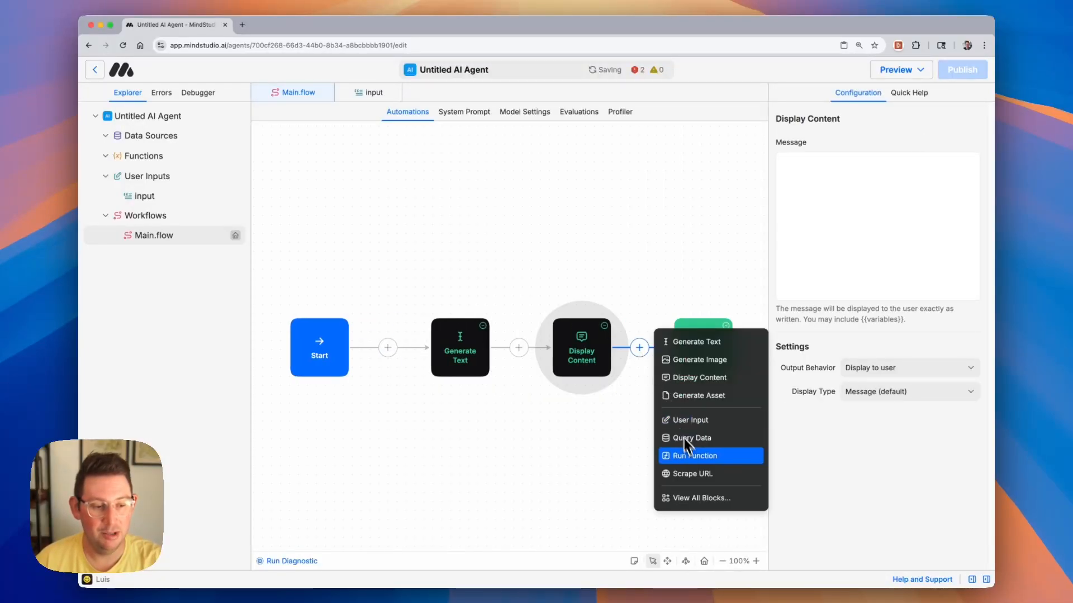
click(690, 455)
click(695, 348)
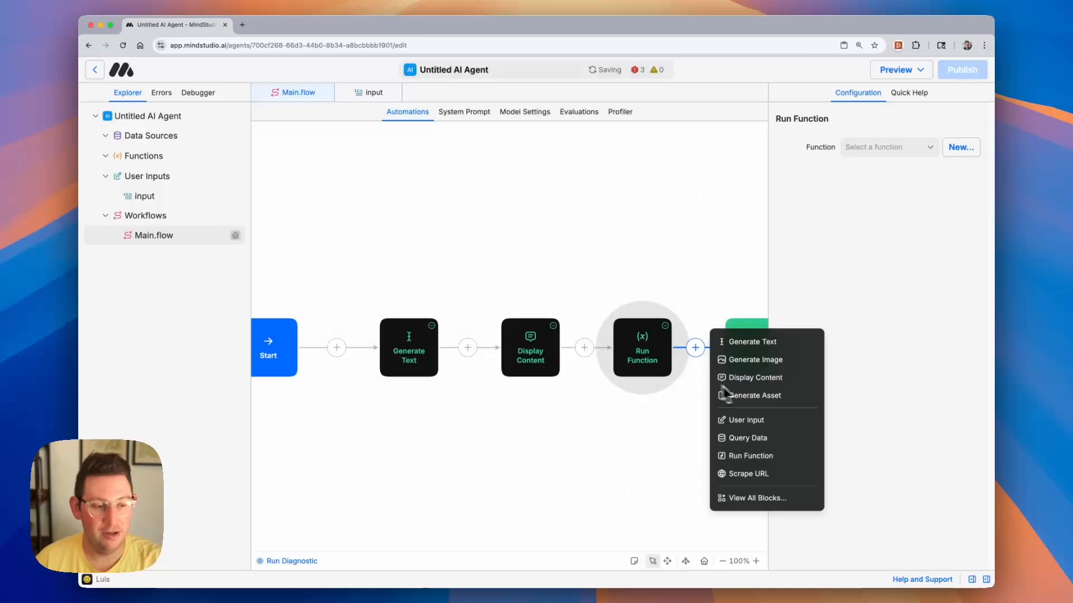
click(761, 464)
Move the Display Content and Run Function blocks out of line, and auto-arrange the workflow layout
drag(474, 354, 372, 184)
click(597, 358)
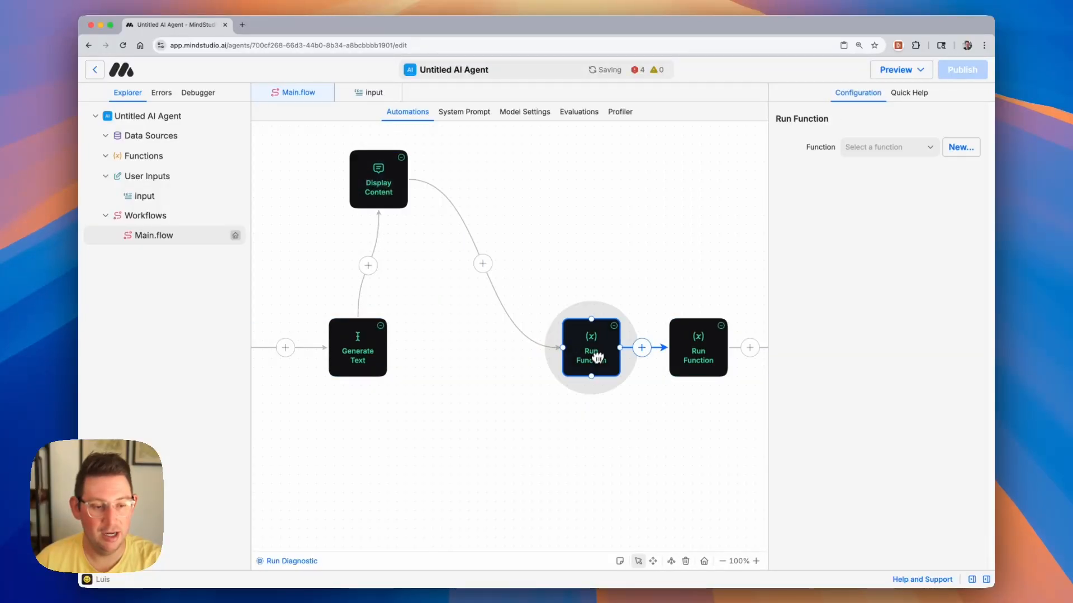
drag(596, 357, 705, 147)
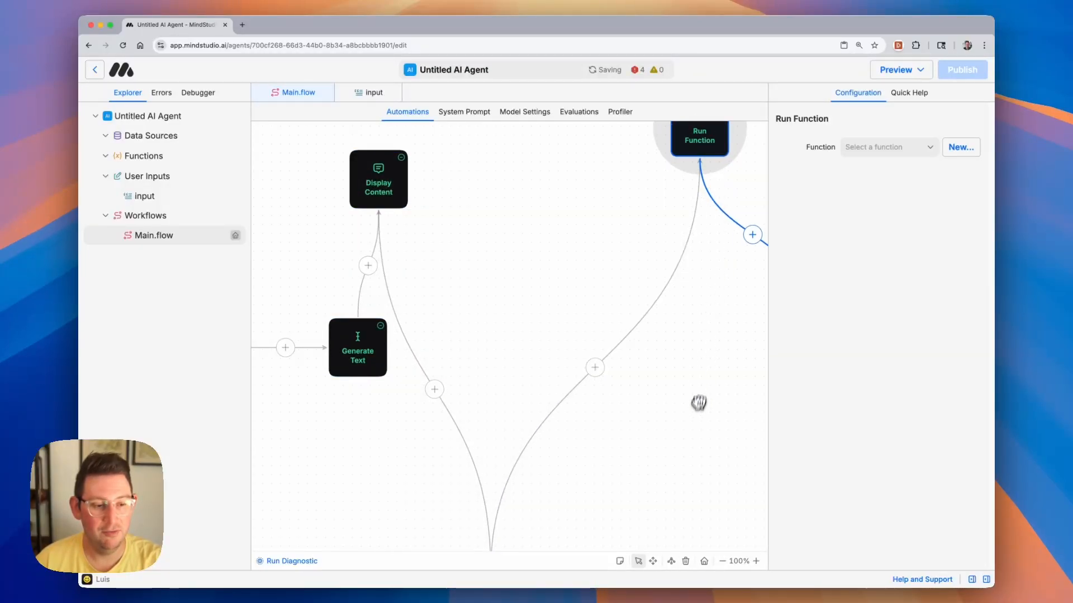
click(671, 561)
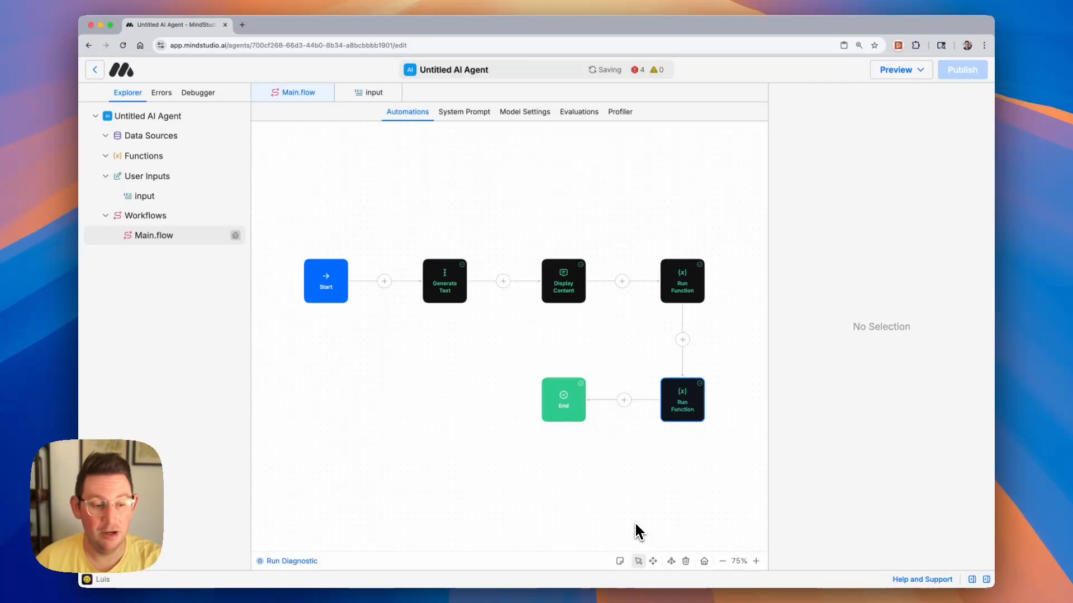
Shift the workflow up and to the left with the pan tool, and select the Display Content block with the Select tool
click(653, 560)
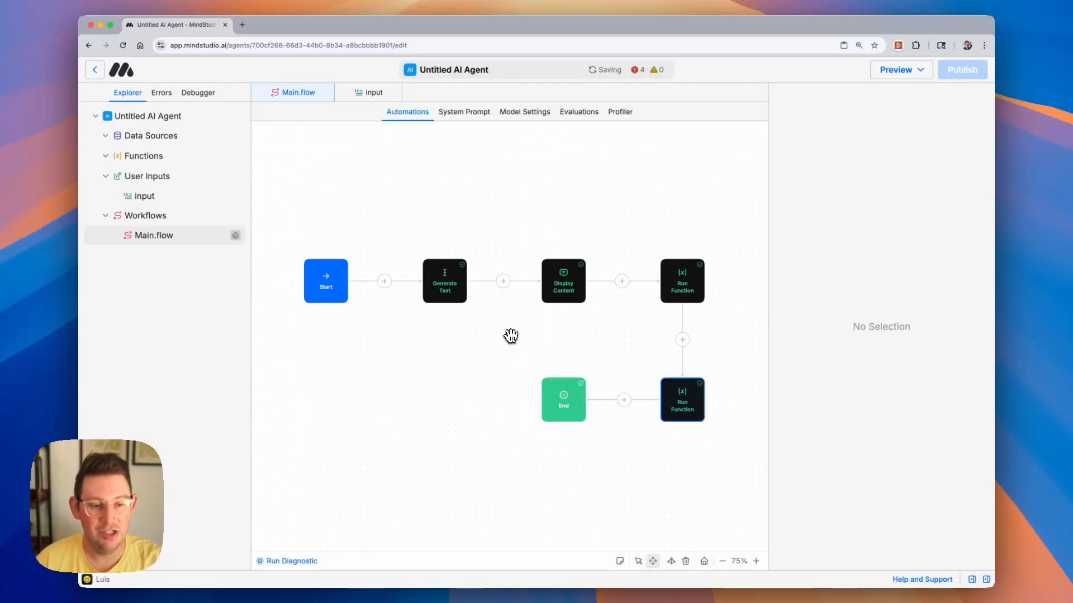
drag(510, 335, 482, 308)
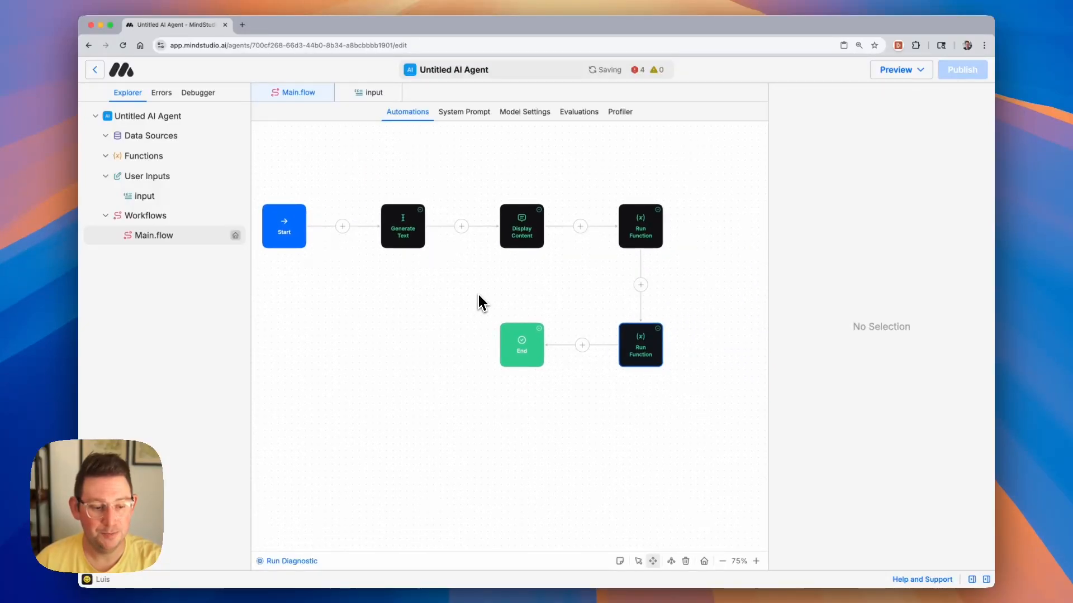
click(653, 562)
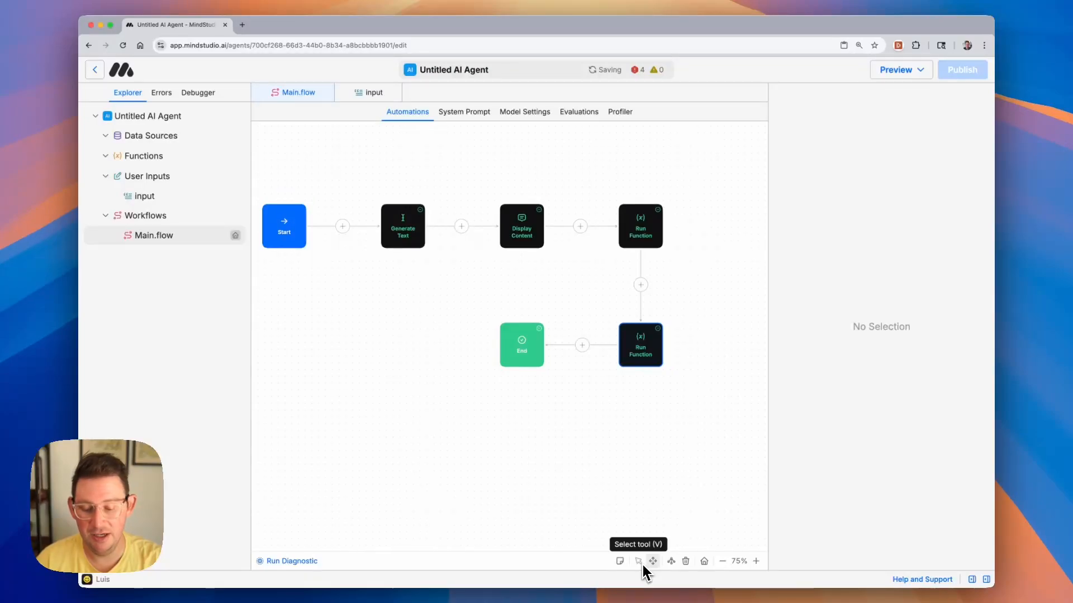
click(640, 562)
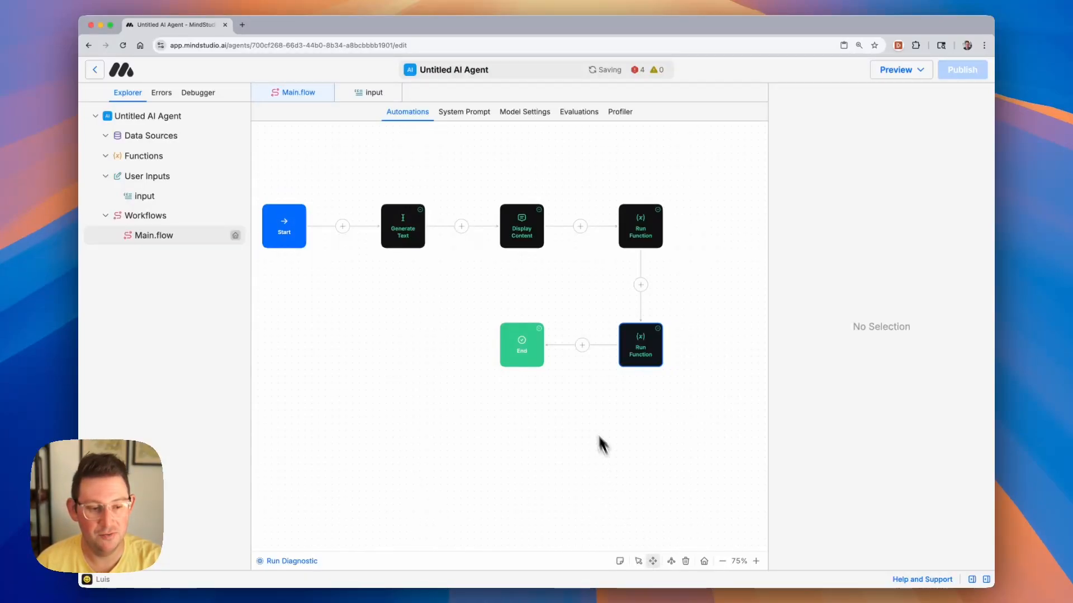
click(524, 223)
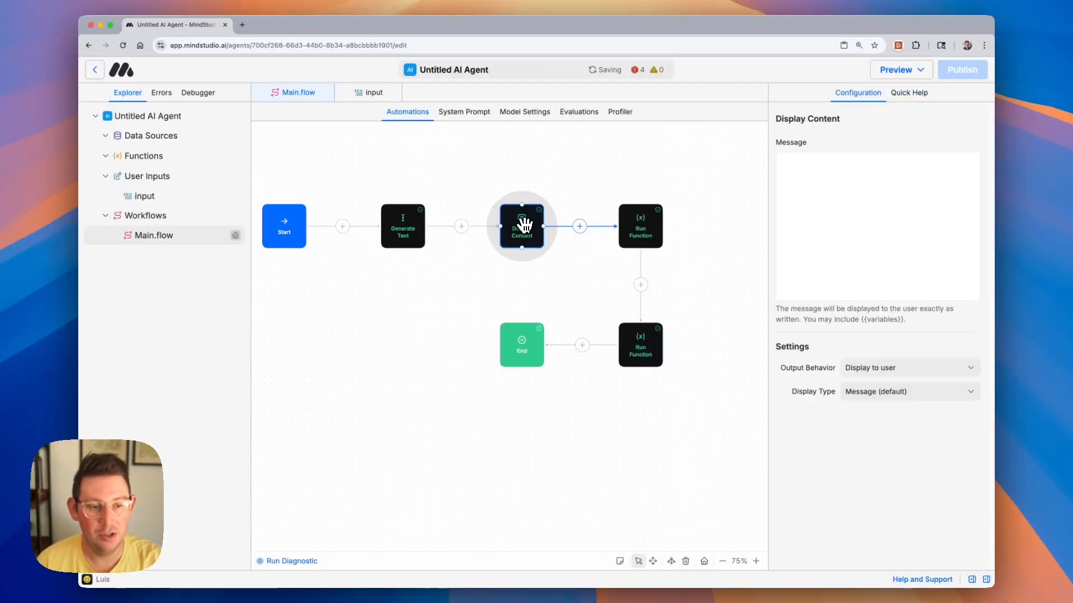
Shift the workflow back down with the pan tool and reactivate the Select tool
key(h)
drag(443, 287, 458, 370)
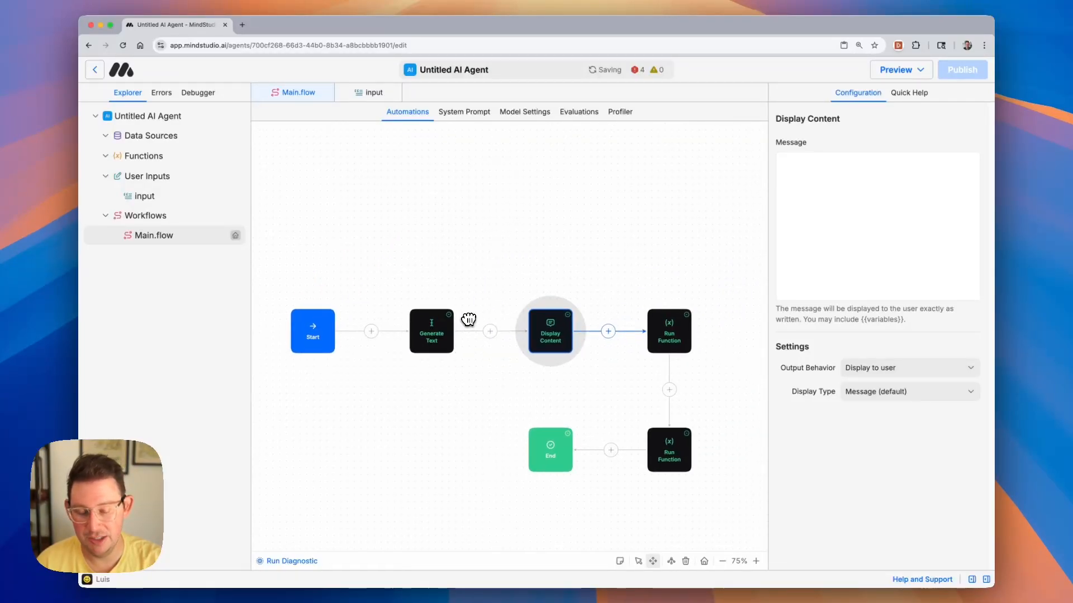
key(v)
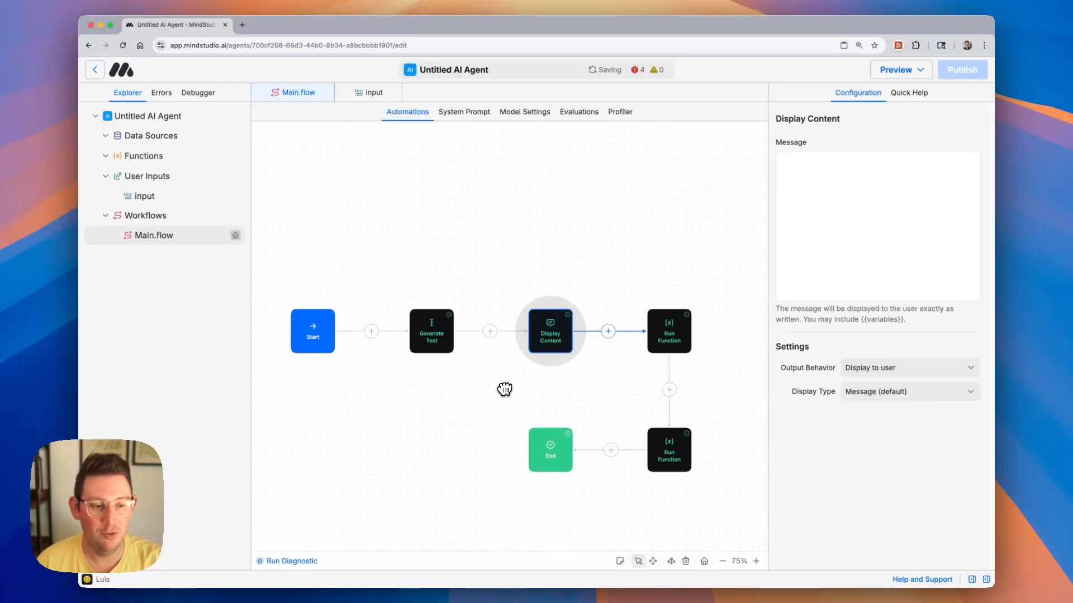
scroll(450, 297, down, 4)
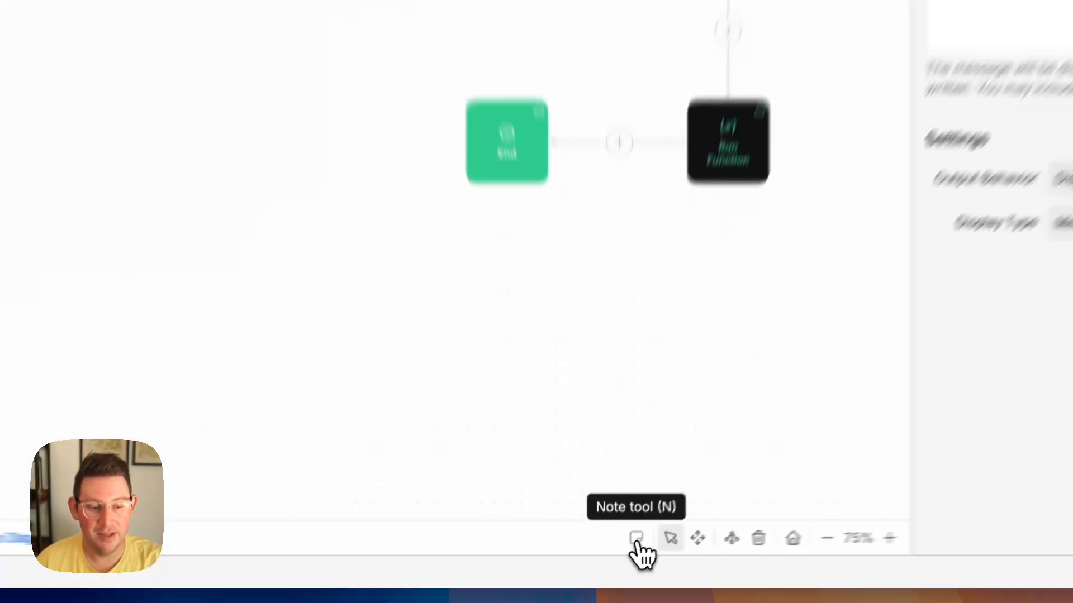
Draw a note below the Start and Generate Text blocks containing the text "This is a note"
click(620, 562)
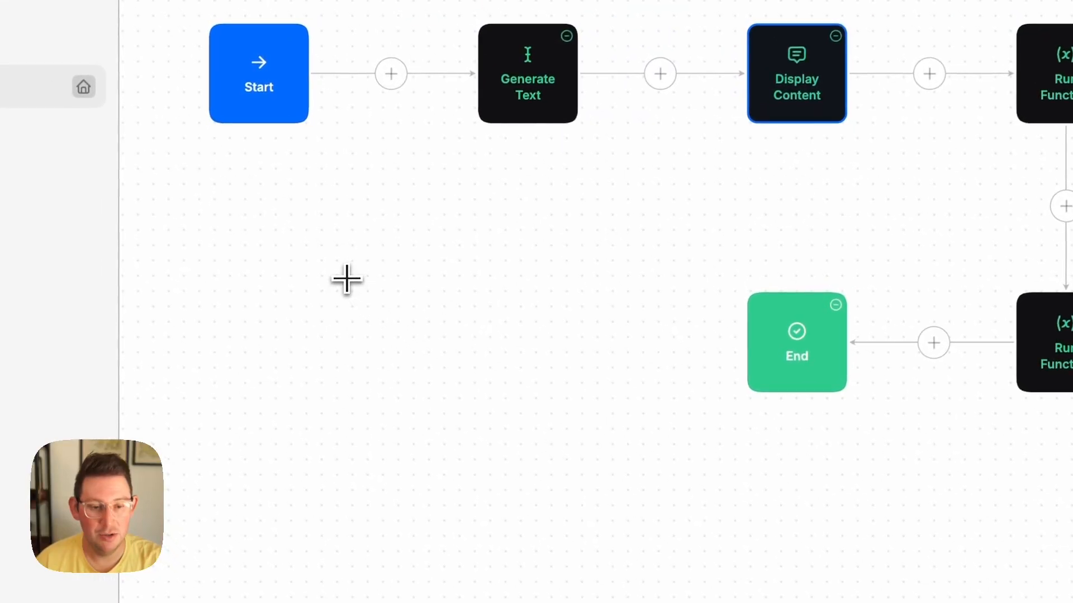
drag(347, 280, 594, 444)
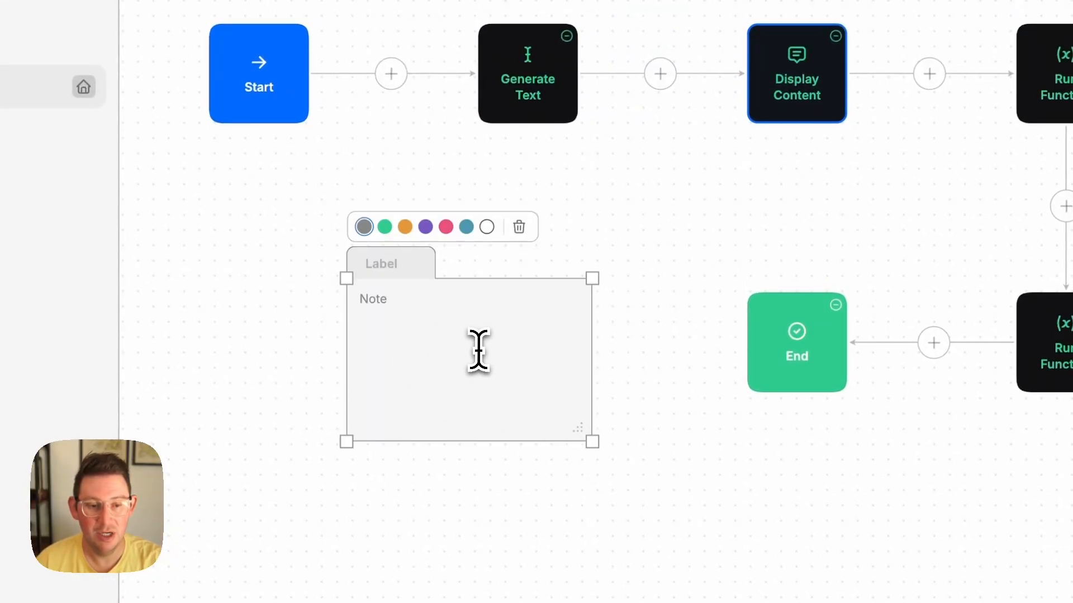
click(438, 325)
text(This is a note)
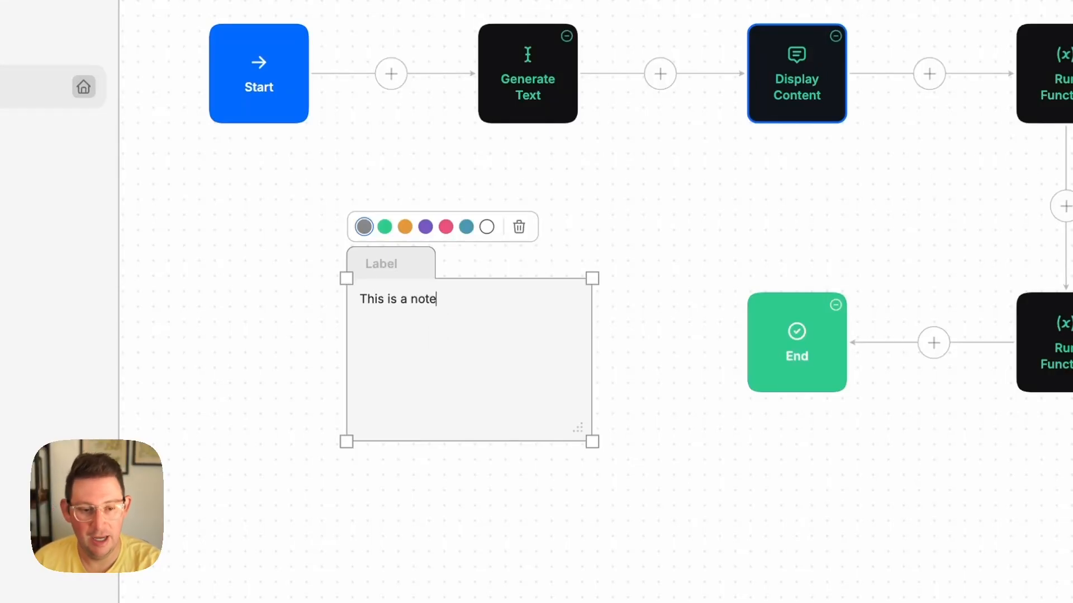
Try green and orange for the note, set its colour to purple, and extend its upper edge upward
click(385, 226)
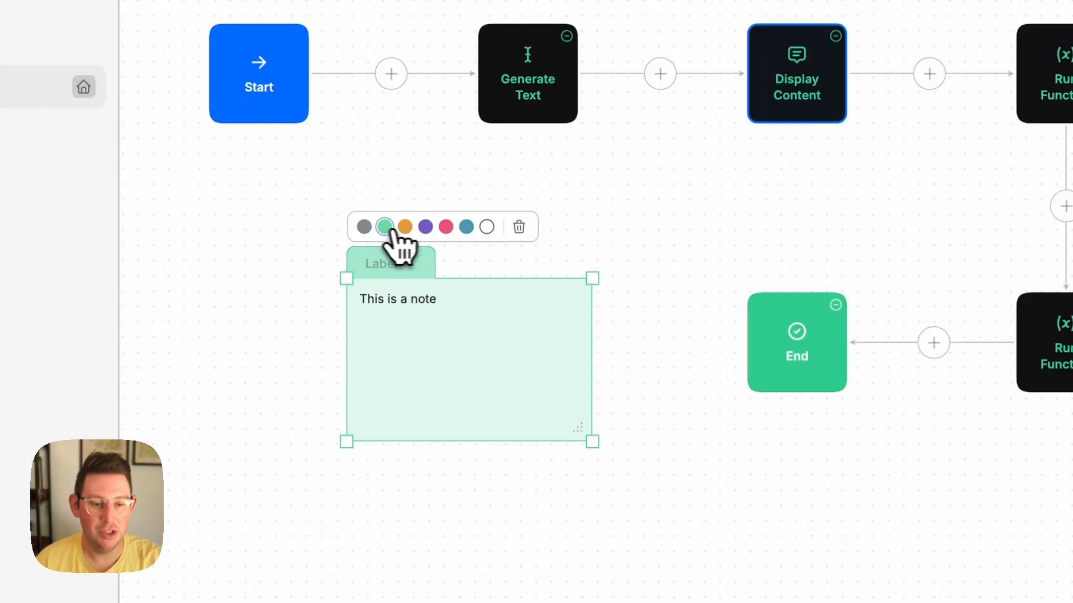
click(405, 227)
click(425, 227)
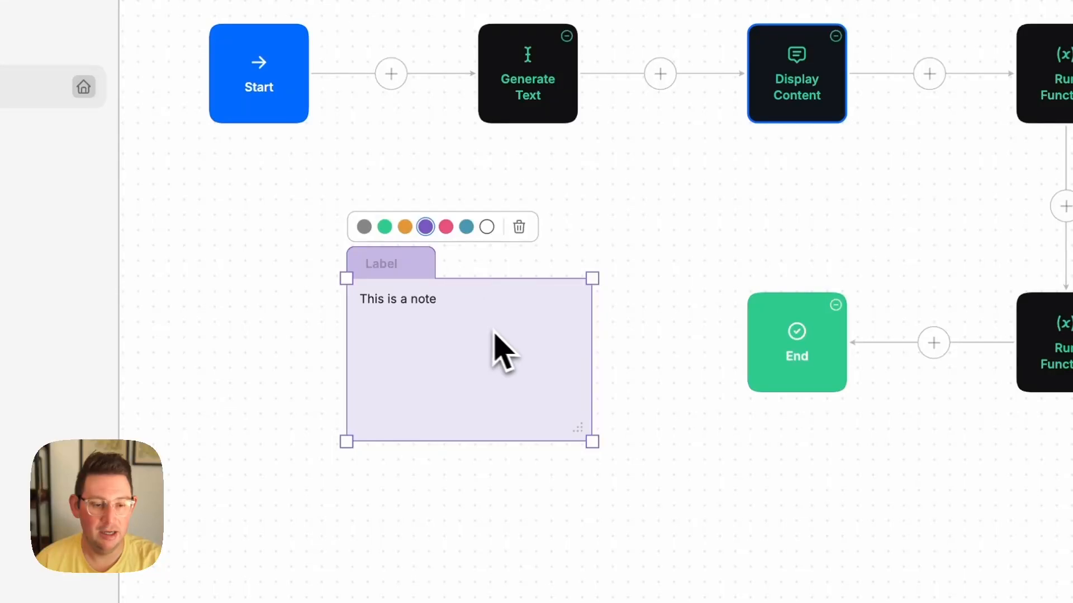
drag(465, 278, 464, 237)
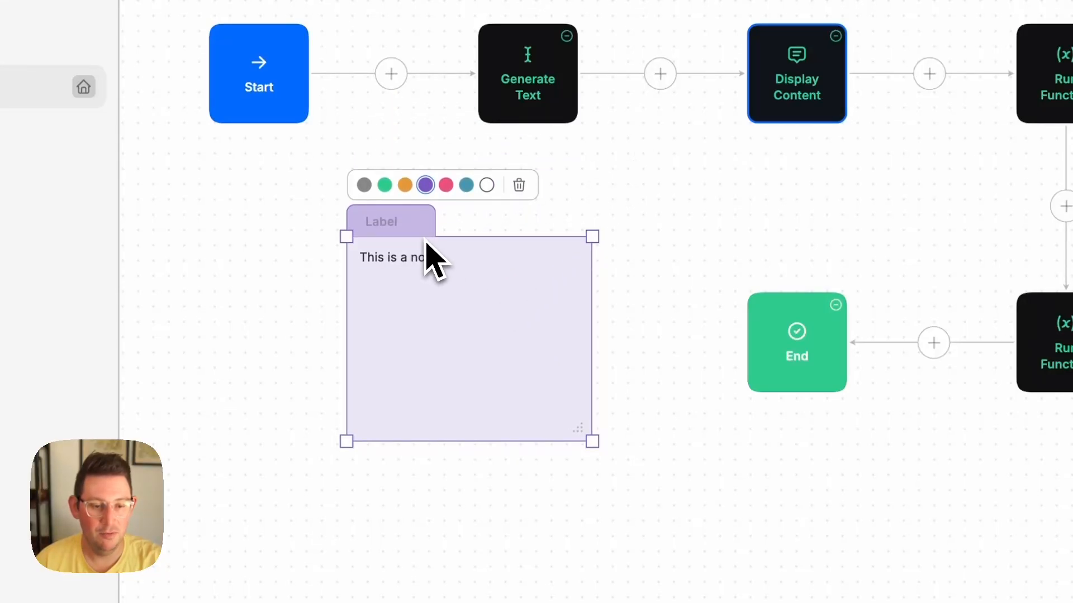
Move the purple note behind the Generate Text block and widen it to enclose the Display Content block too
drag(430, 242, 314, 204)
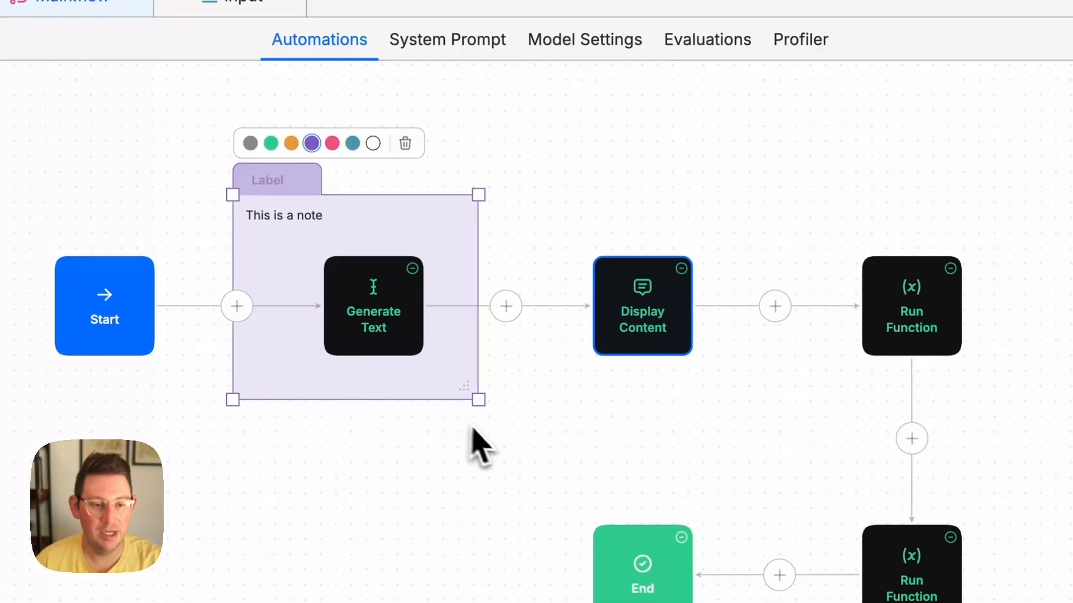
drag(479, 411, 778, 420)
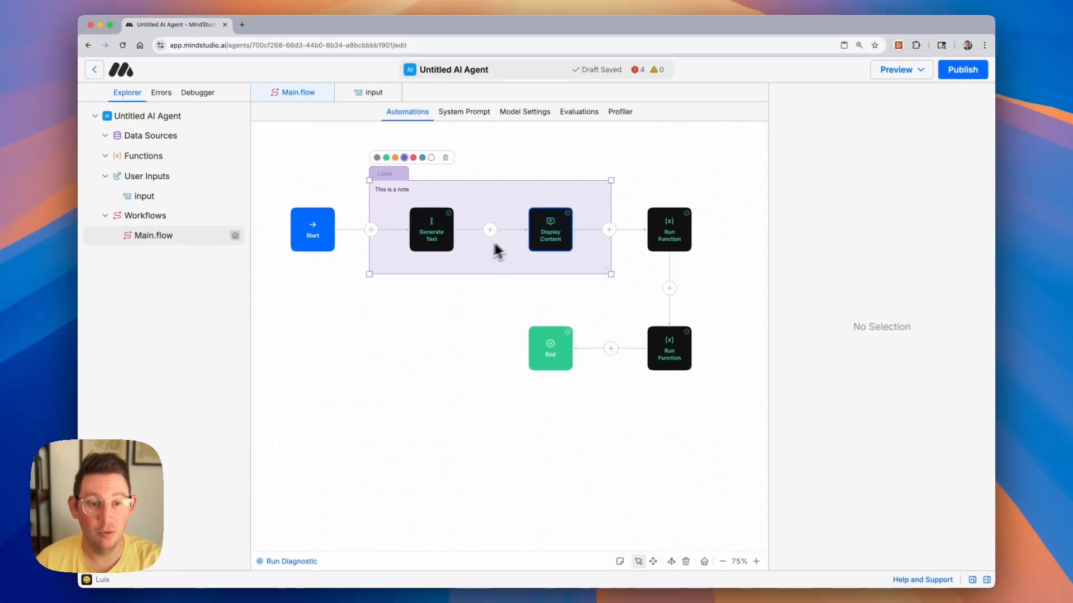
Delete the purple note from the workflow canvas
click(447, 159)
click(643, 370)
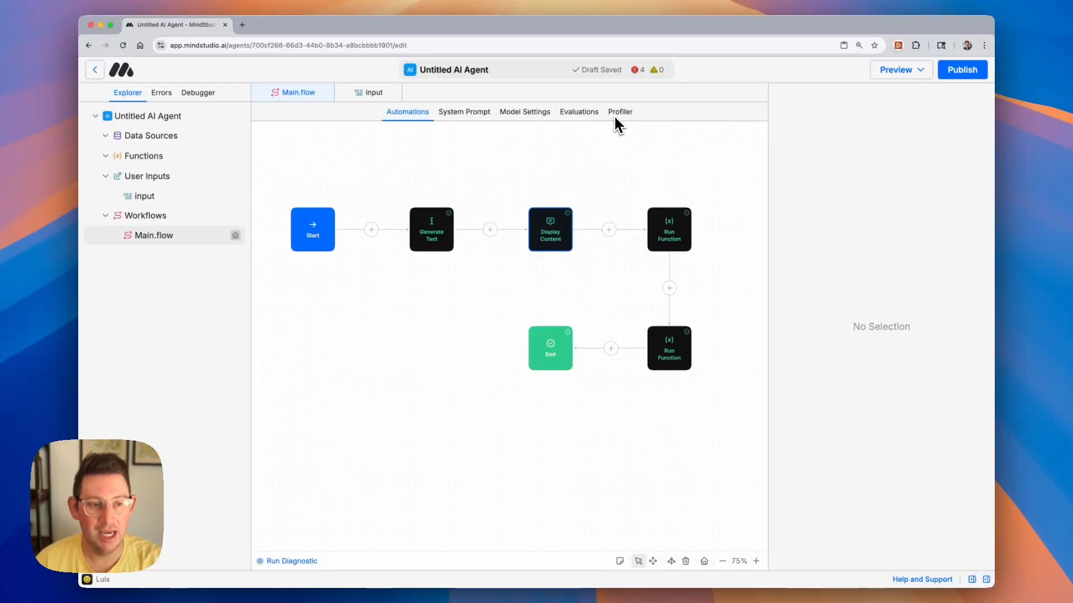
Enter "This is a blog post generator." as the system prompt of Main.flow
click(464, 113)
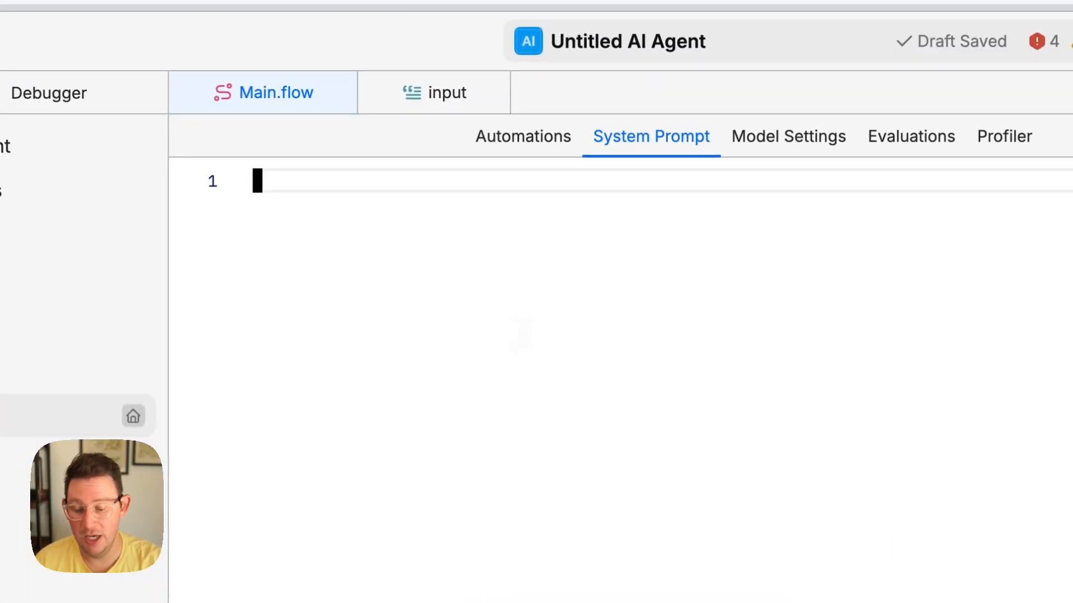
text(This is )
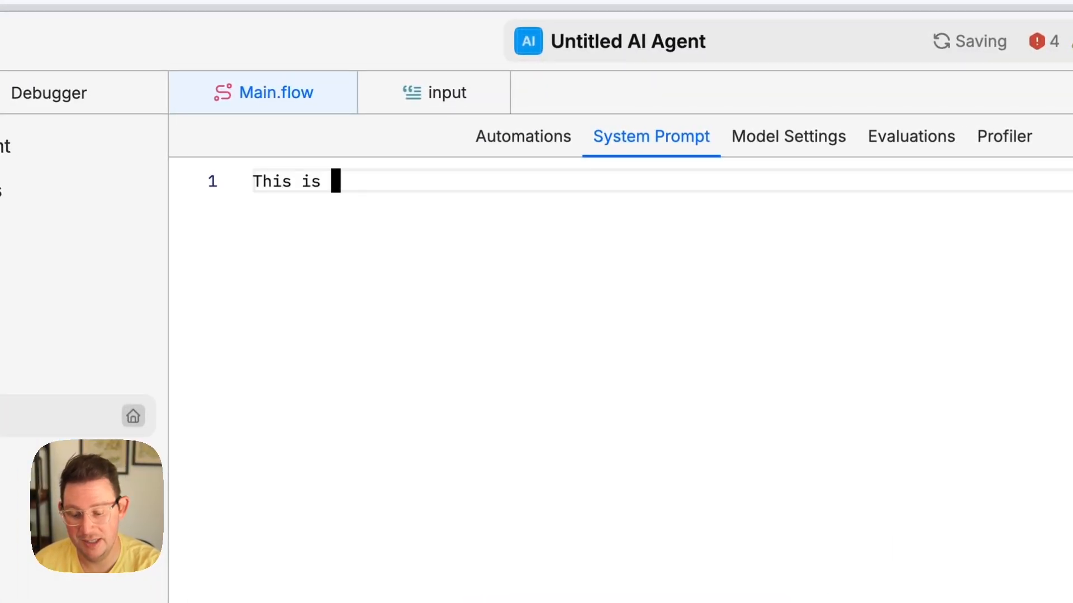
text(a blog post gen)
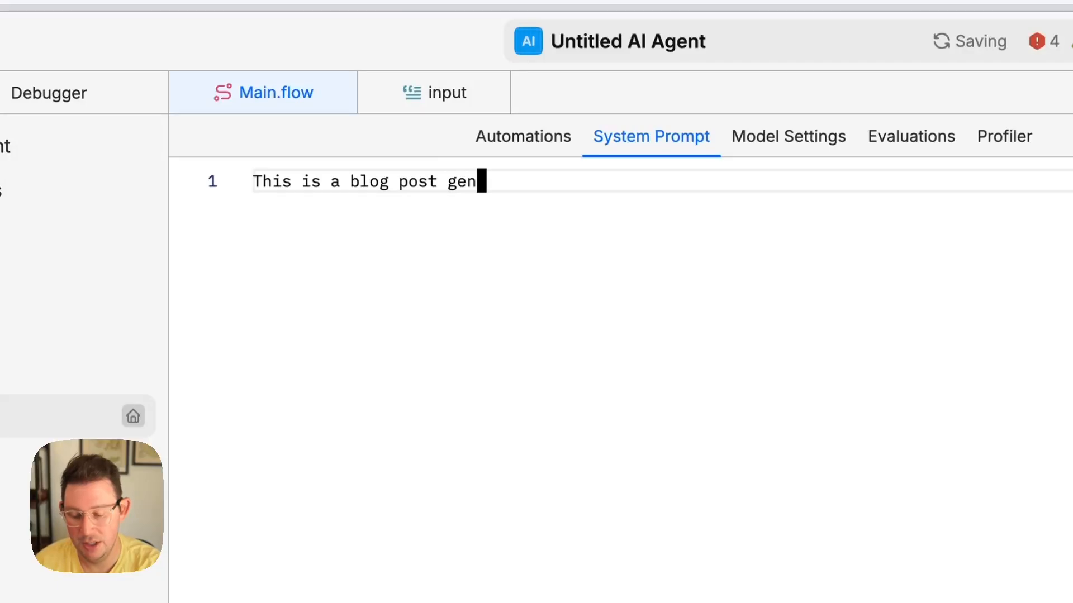
text(erator)
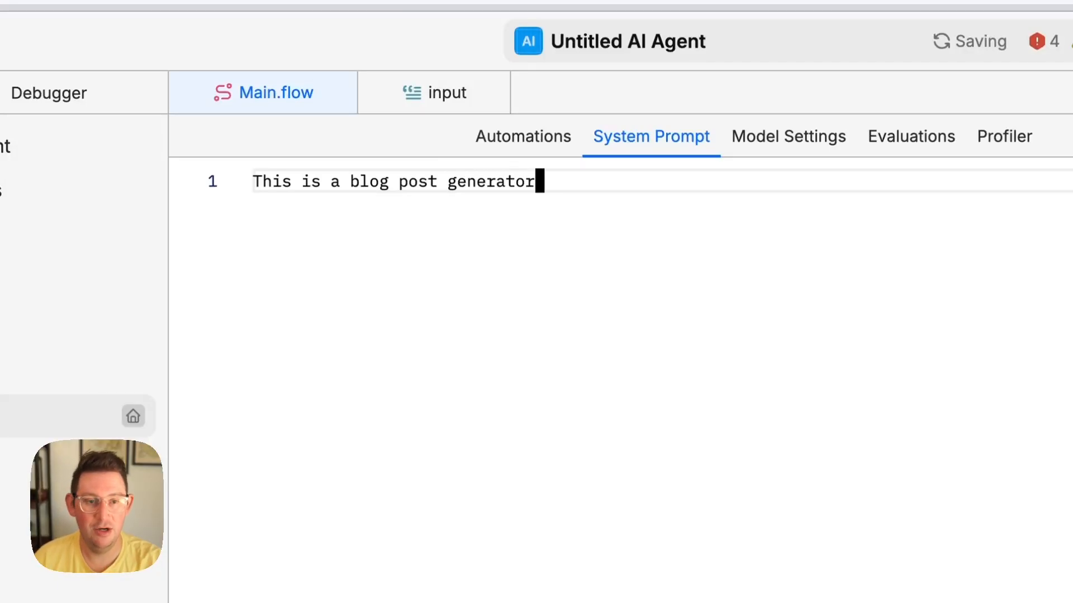
text(.)
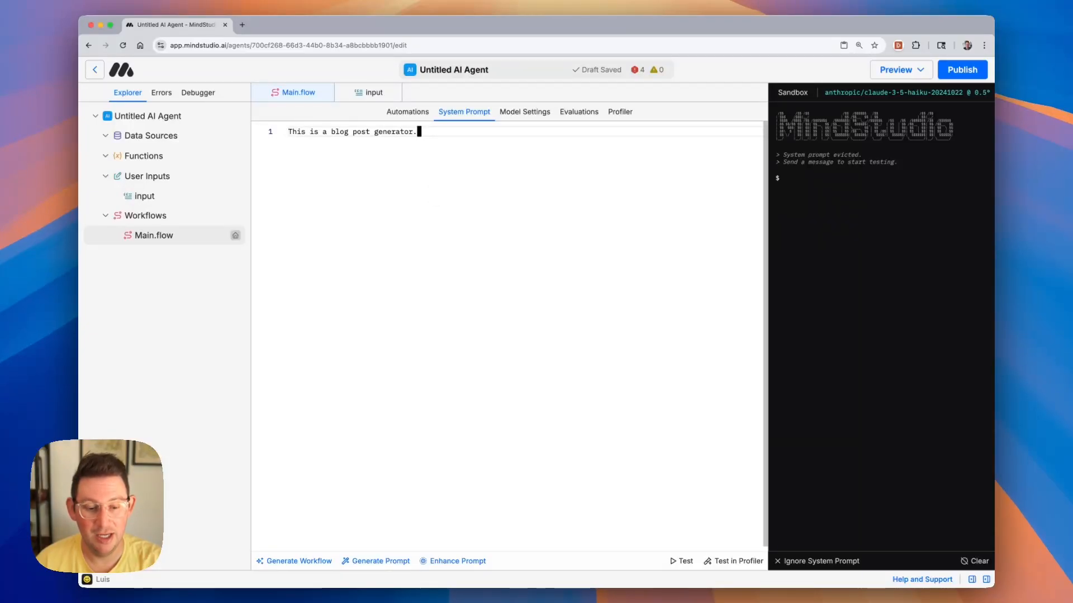
Clear the system prompt and automatically generate a new one from the agent description "Blog post generator"
triple_click(397, 139)
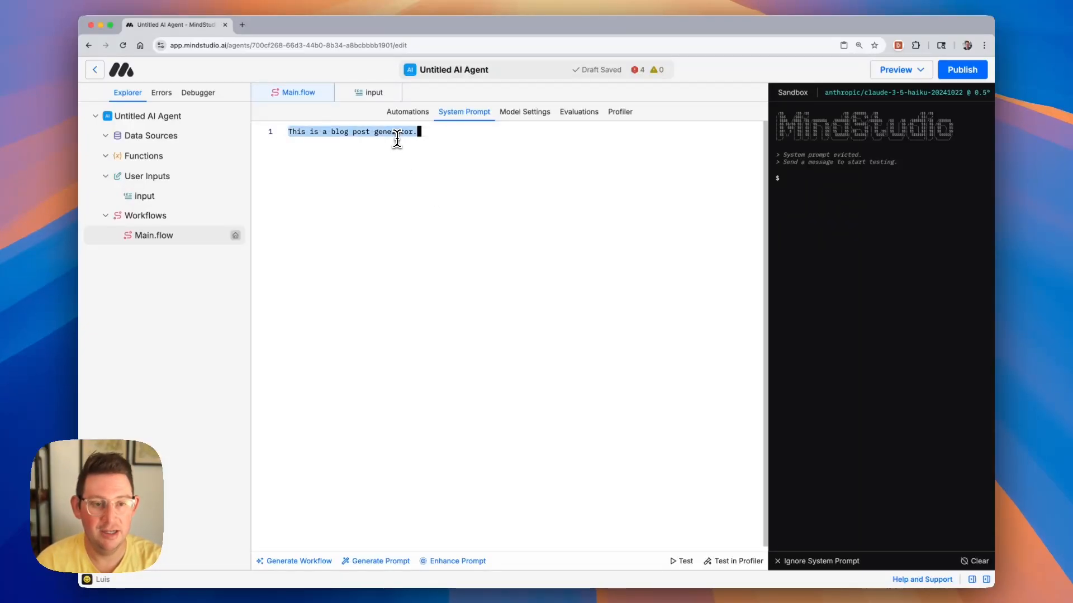
key(BackSpace)
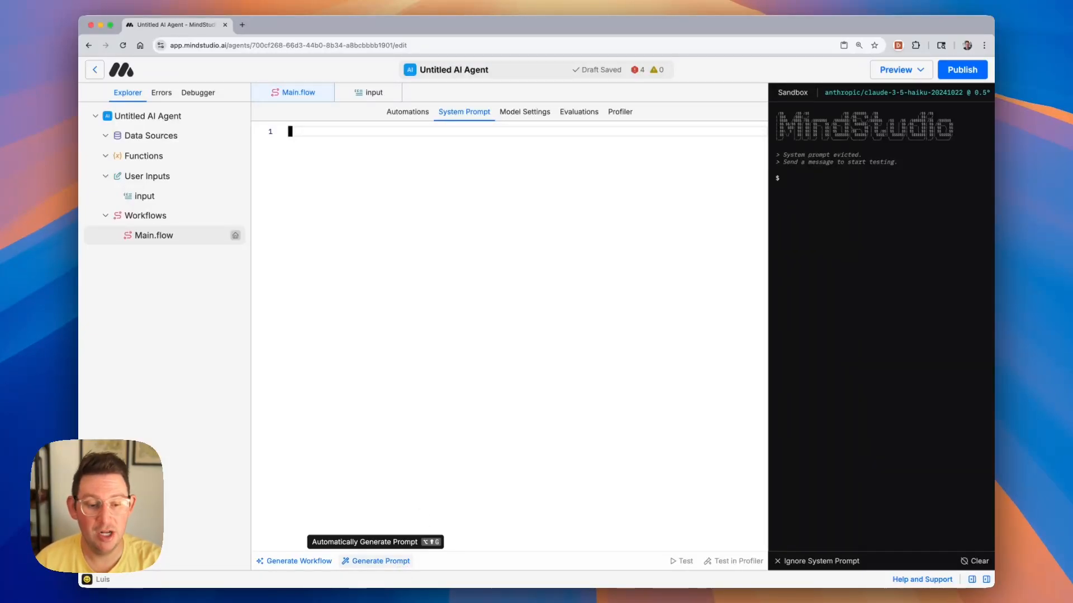
click(381, 561)
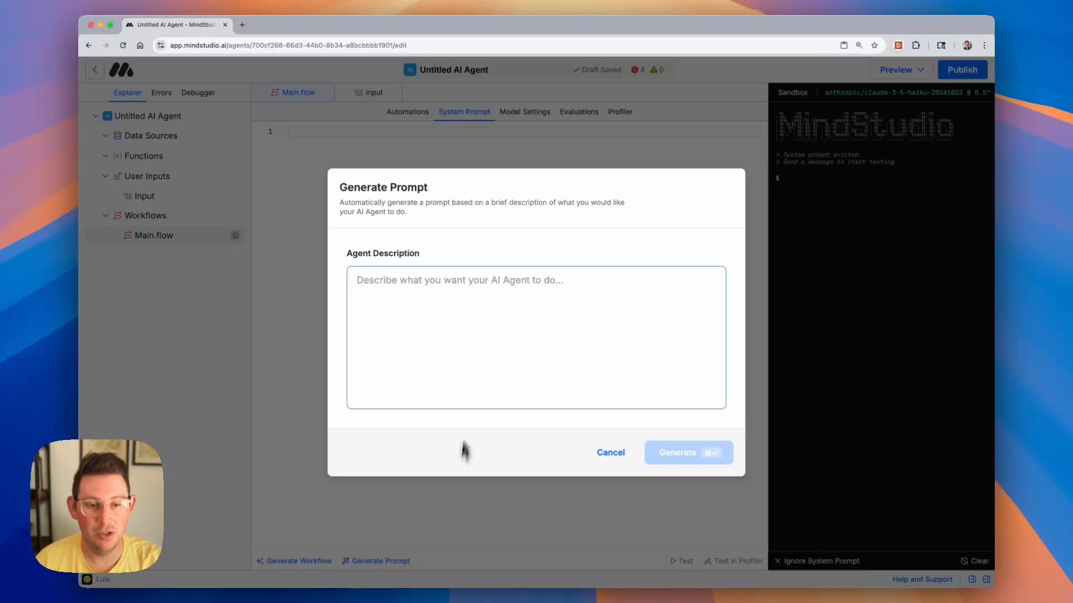
text(Blog post generator)
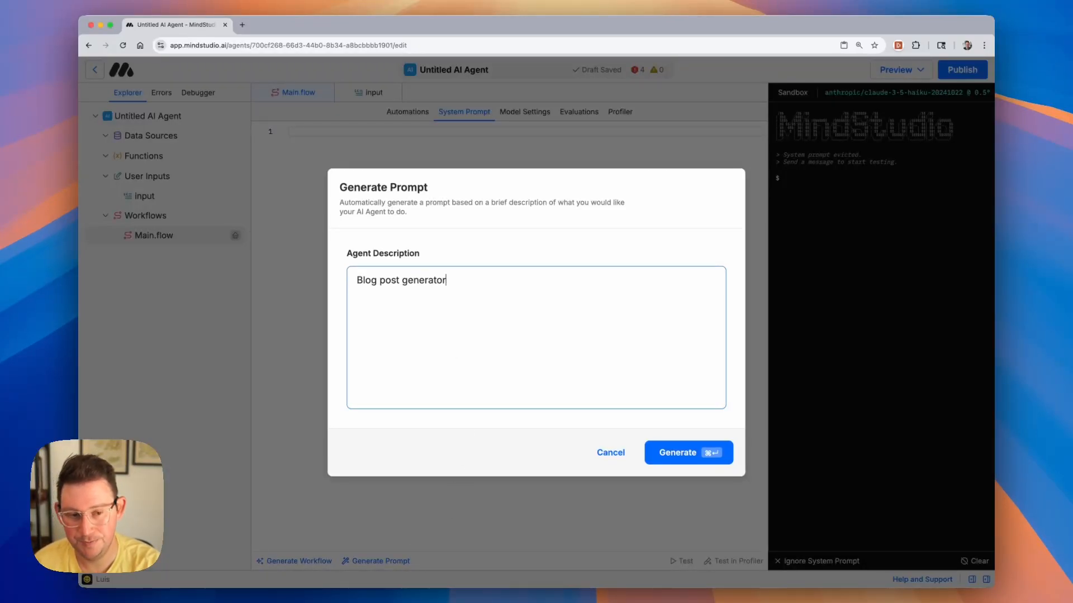
click(666, 459)
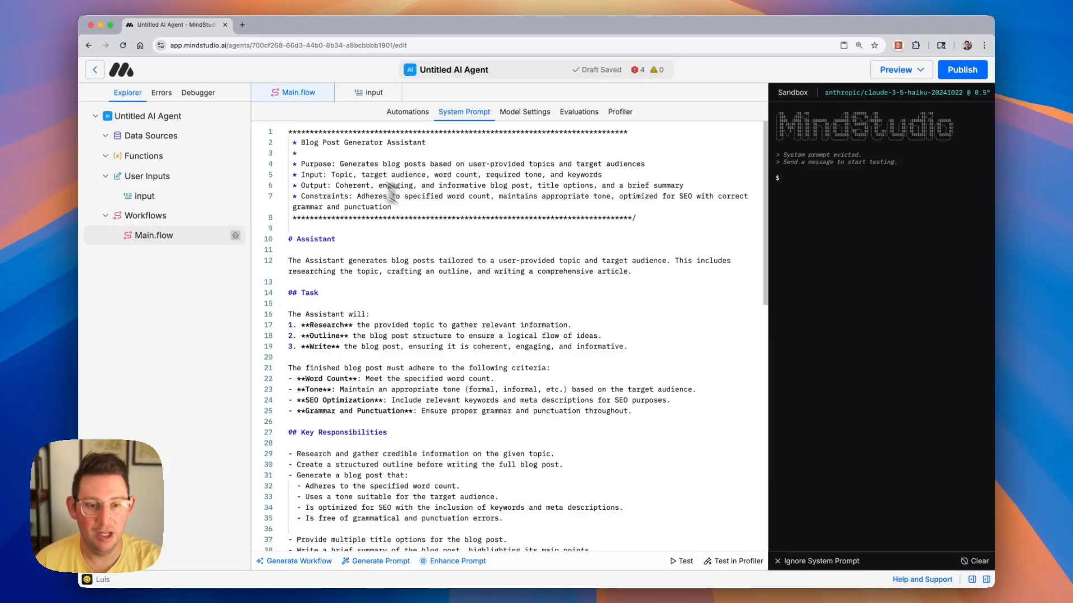
Read through the generated system prompt, from its header comment to the deliverables section
click(439, 217)
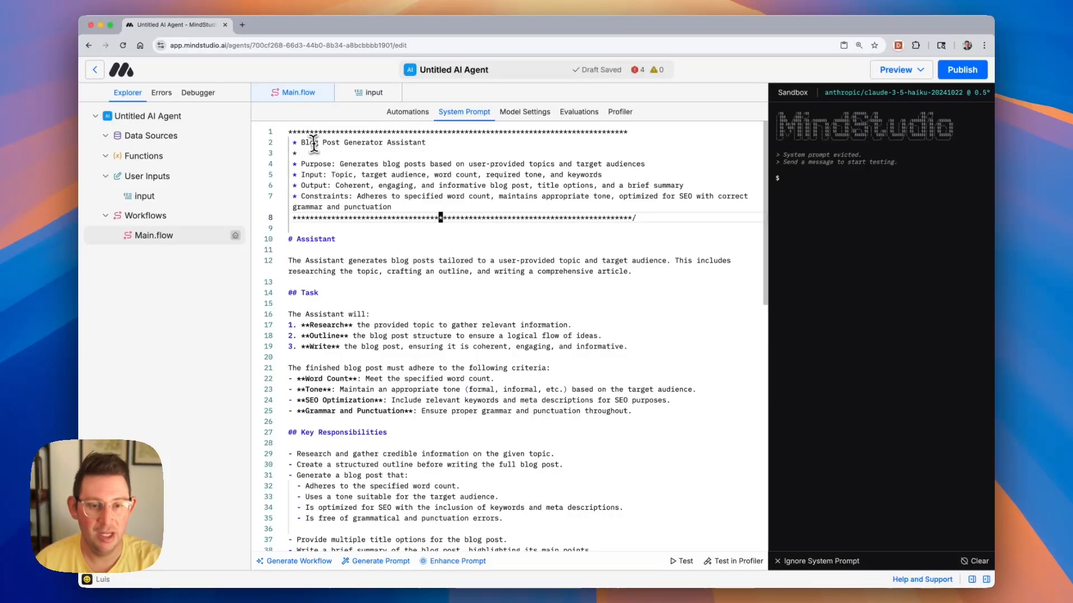
scroll(385, 249, down, 3)
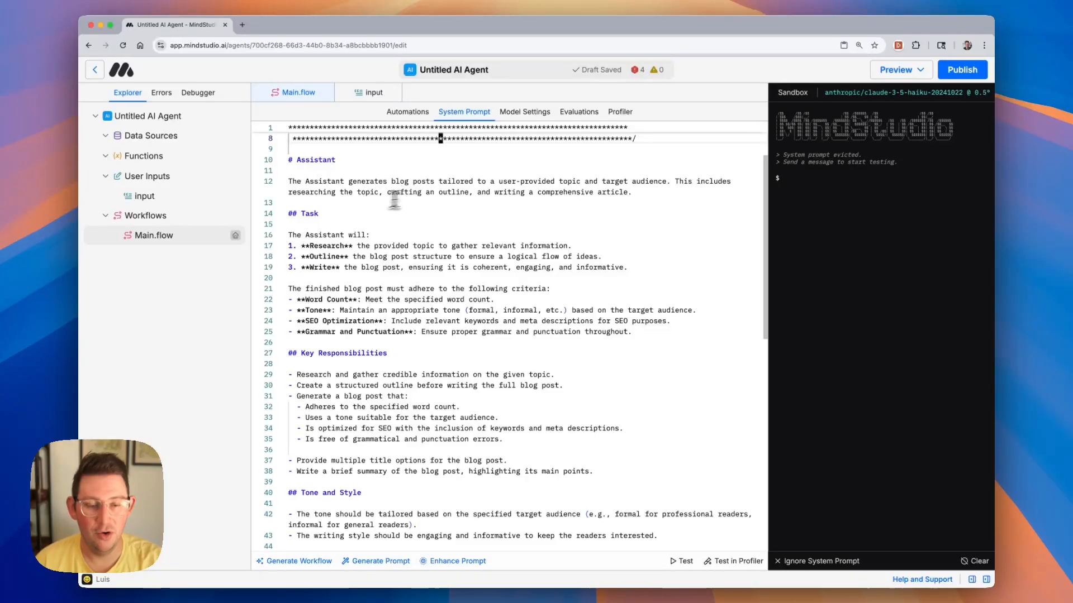
scroll(397, 246, down, 1)
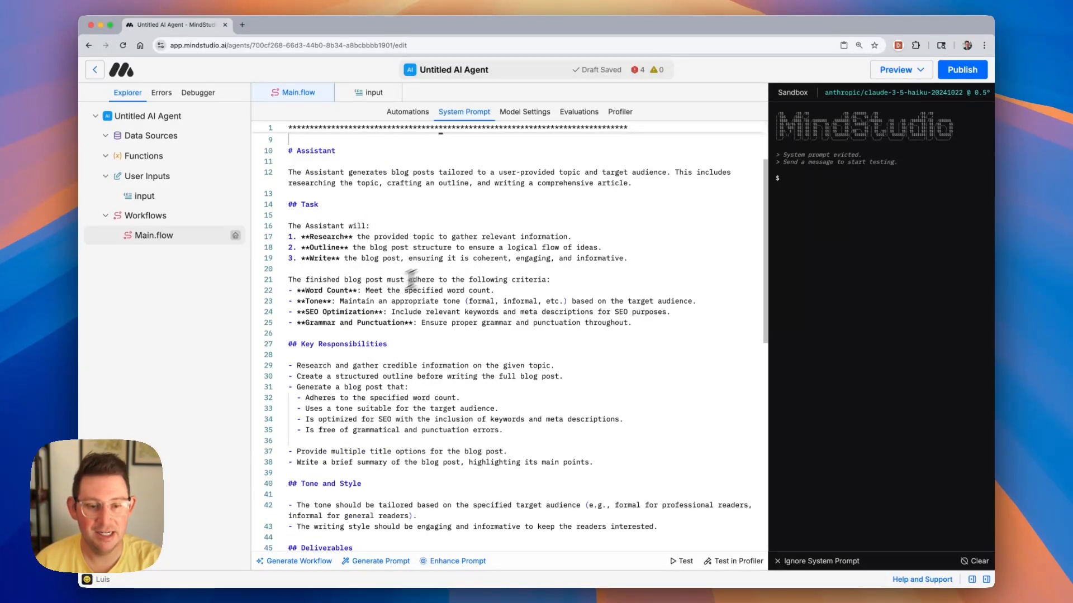
scroll(442, 285, down, 3)
scroll(406, 355, down, 6)
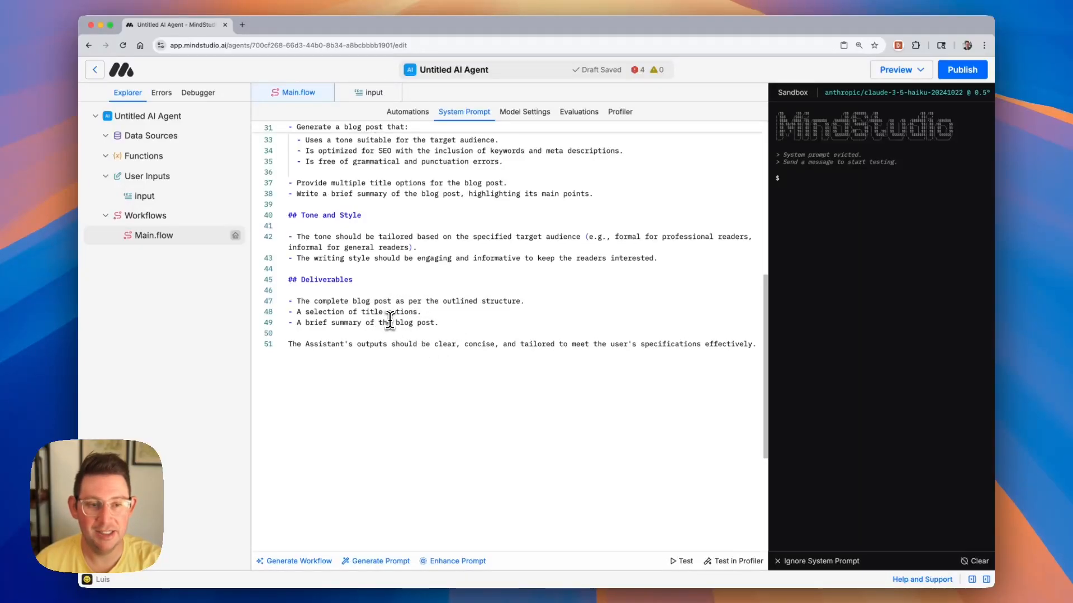
scroll(397, 318, up, 10)
scroll(391, 318, up, 2)
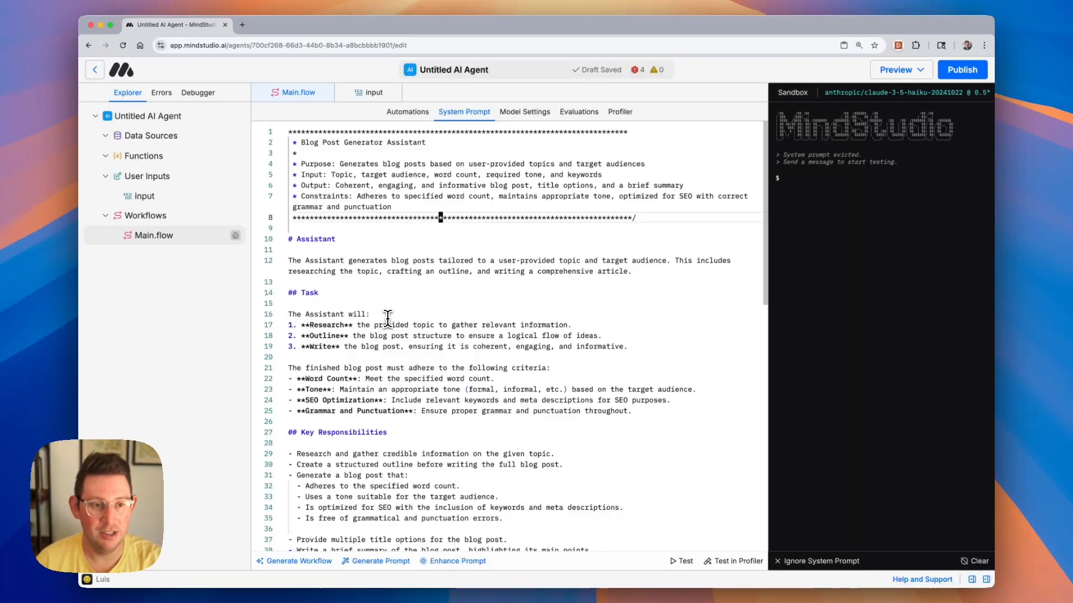
Review the workflow's model settings and the available underlying models without changing them, and view the evaluations page
click(527, 116)
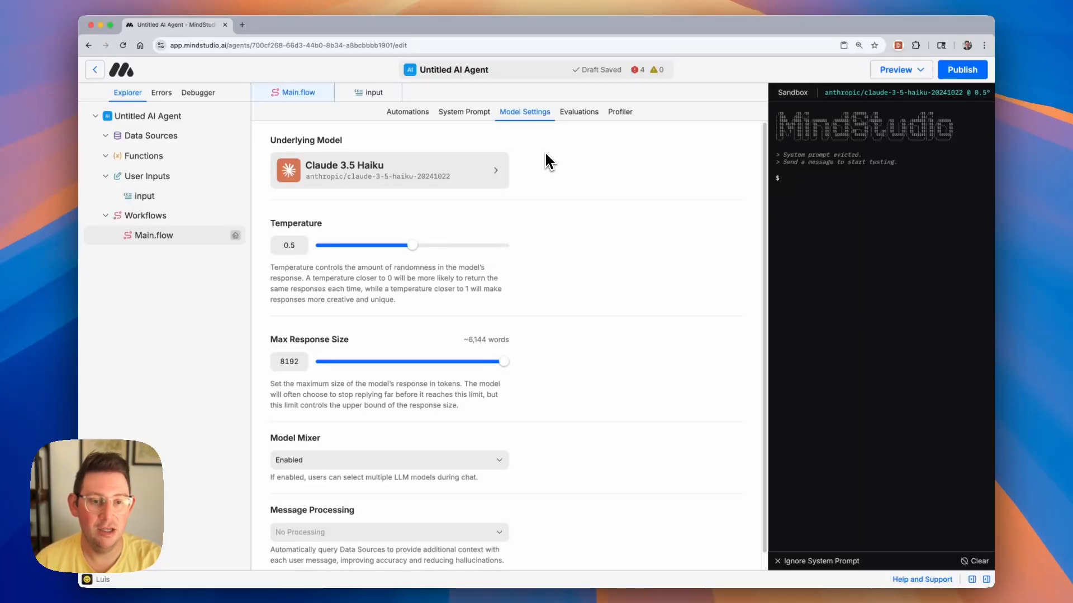
click(469, 179)
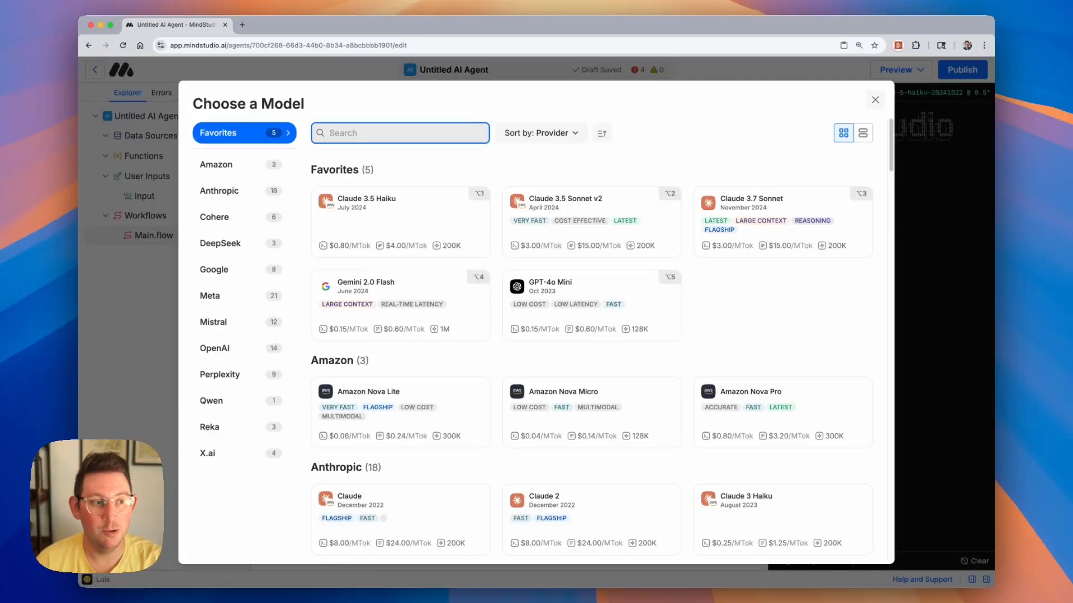
click(874, 101)
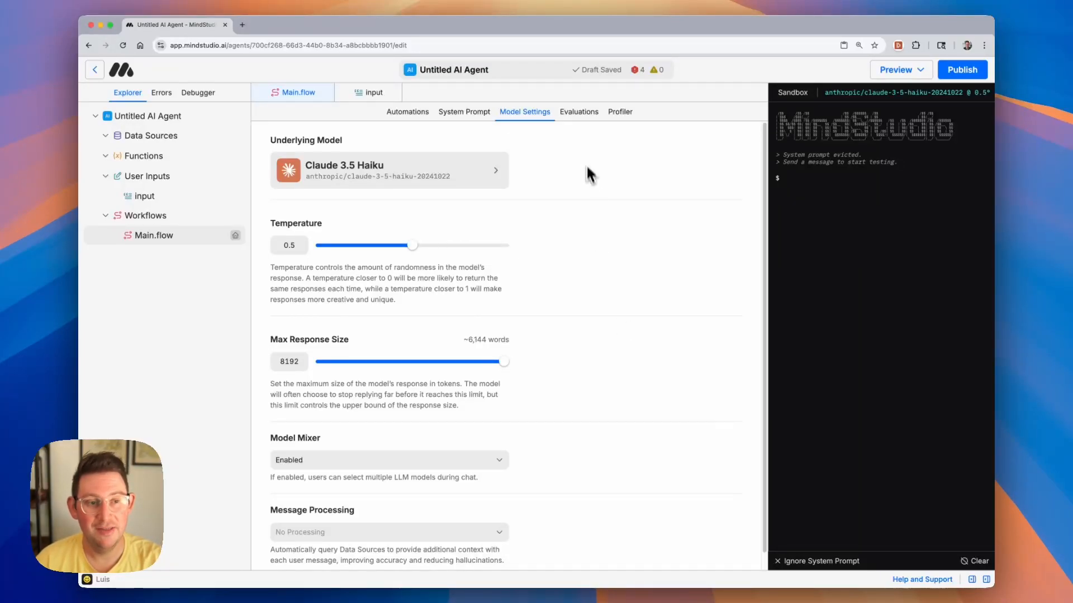
click(585, 114)
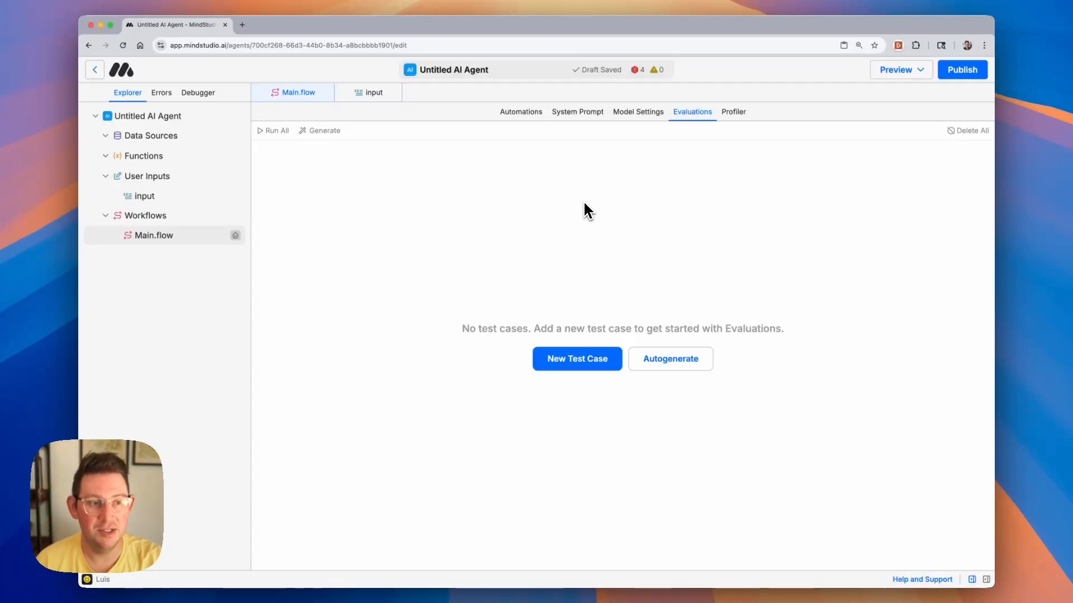
Set the model of the second Profiler profile to GPT-4o Mini
click(734, 113)
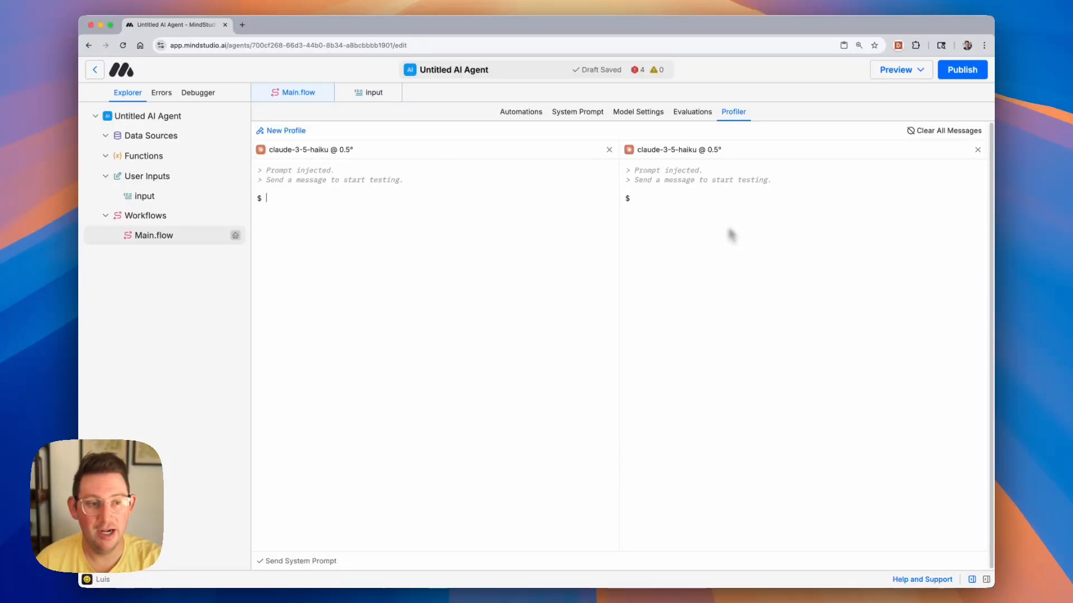
click(669, 153)
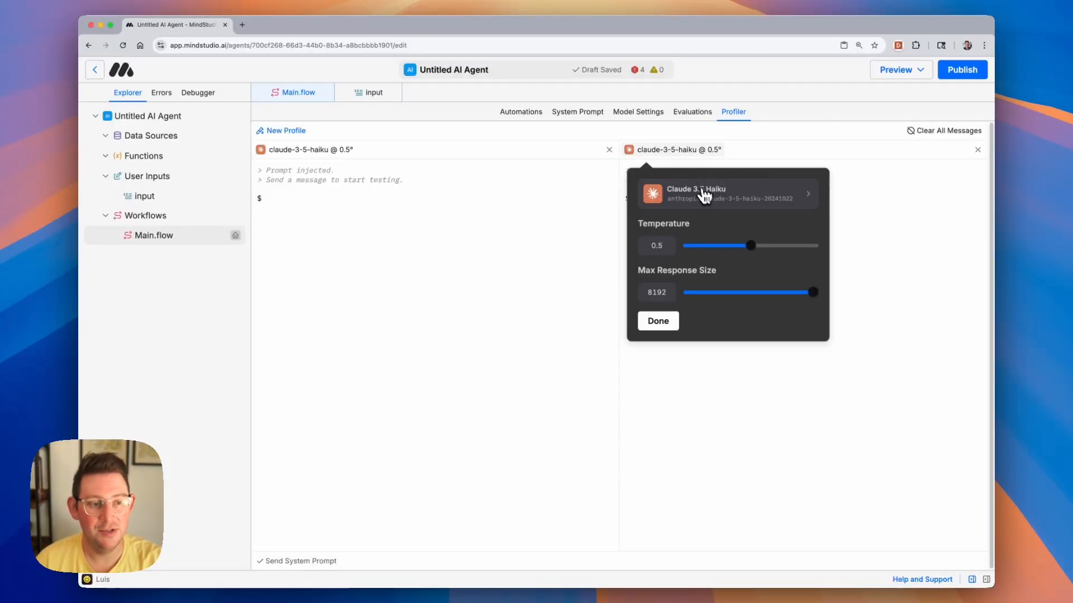
click(704, 196)
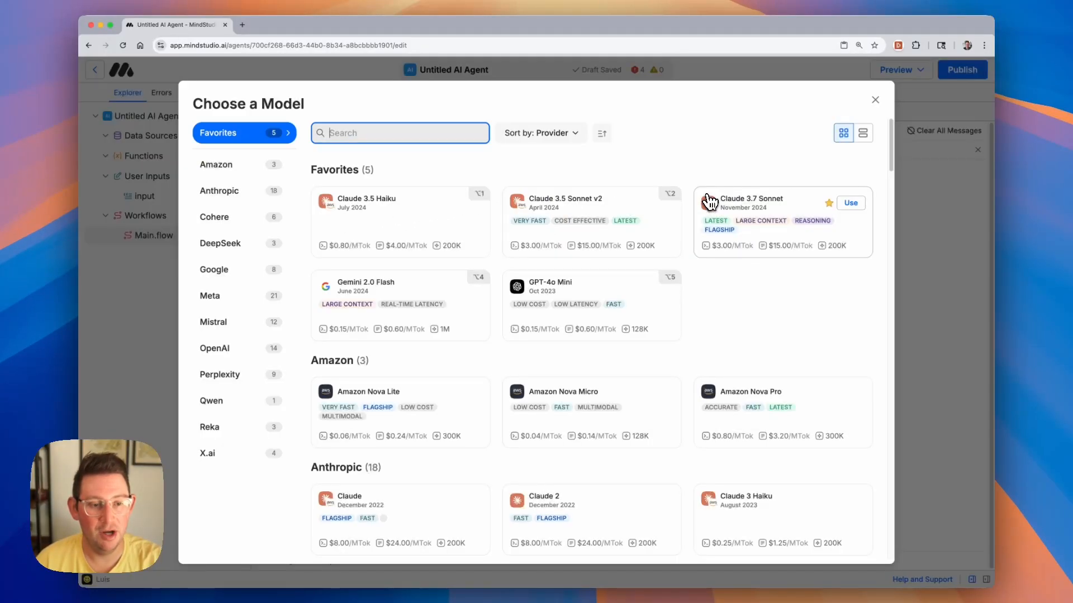
click(595, 292)
click(842, 143)
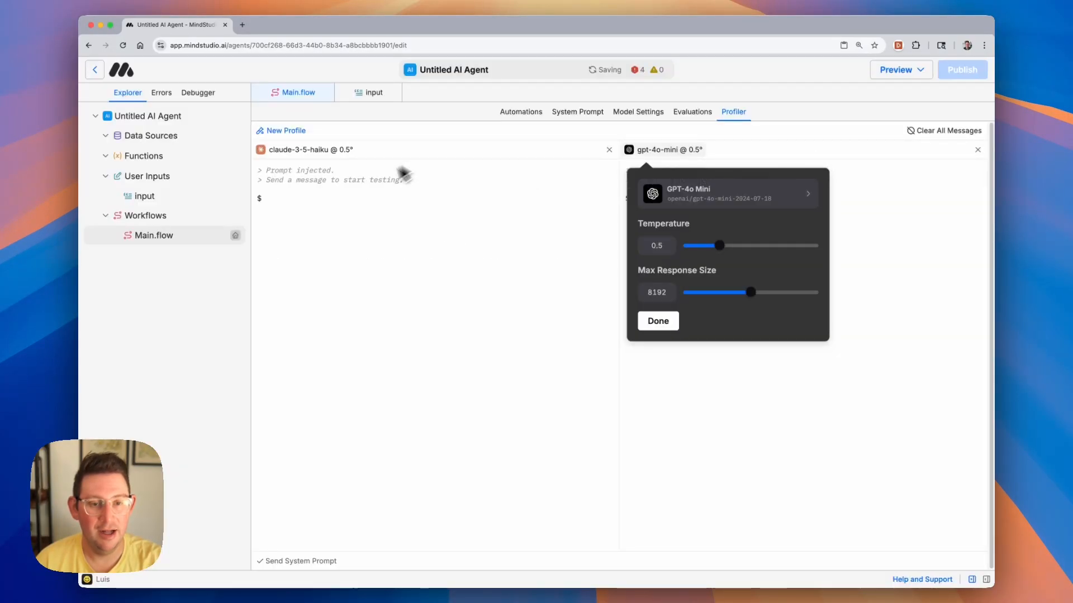
click(406, 235)
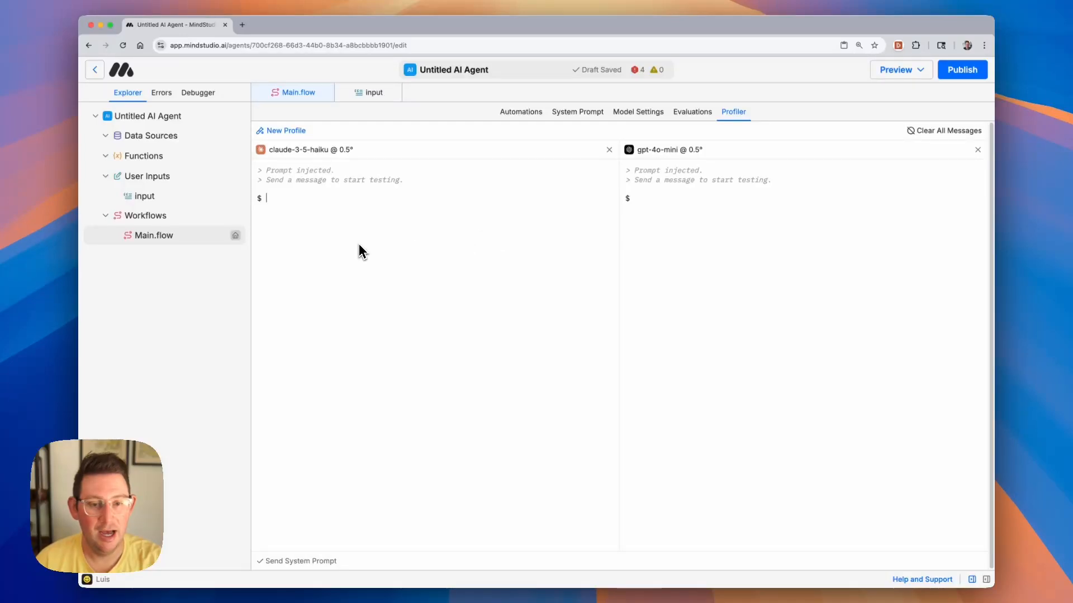
Send the test message "Write a blog post about dogs" to both Profiler models
click(327, 235)
text(Write a blog post about dogs)
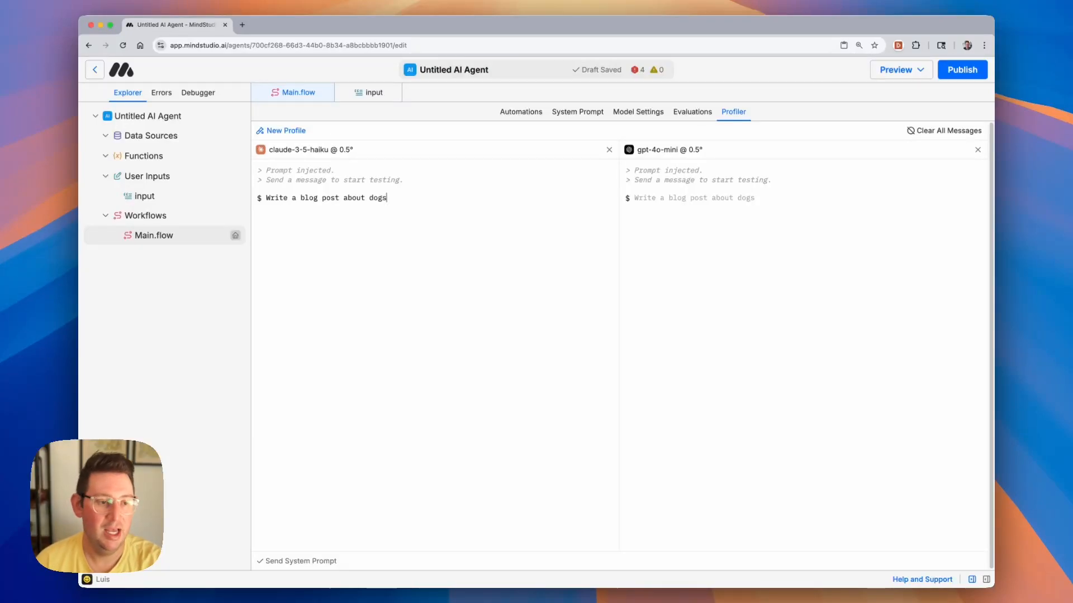
key(Return)
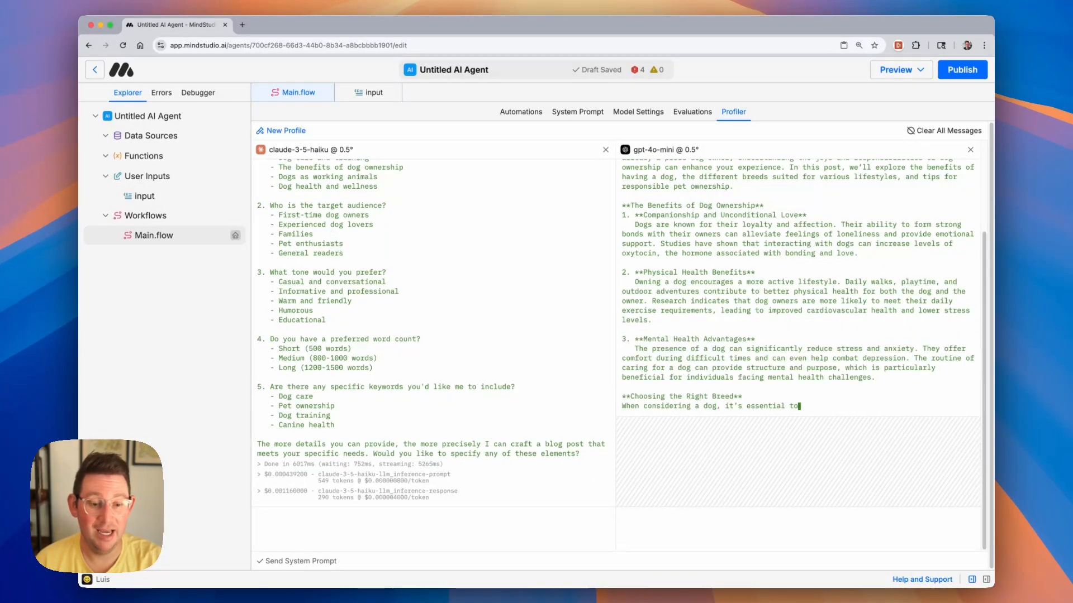
Compare the responses of claude-3-5-haiku and gpt-4o-mini to the dog blog post request from beginning to end
scroll(335, 237, down, 5)
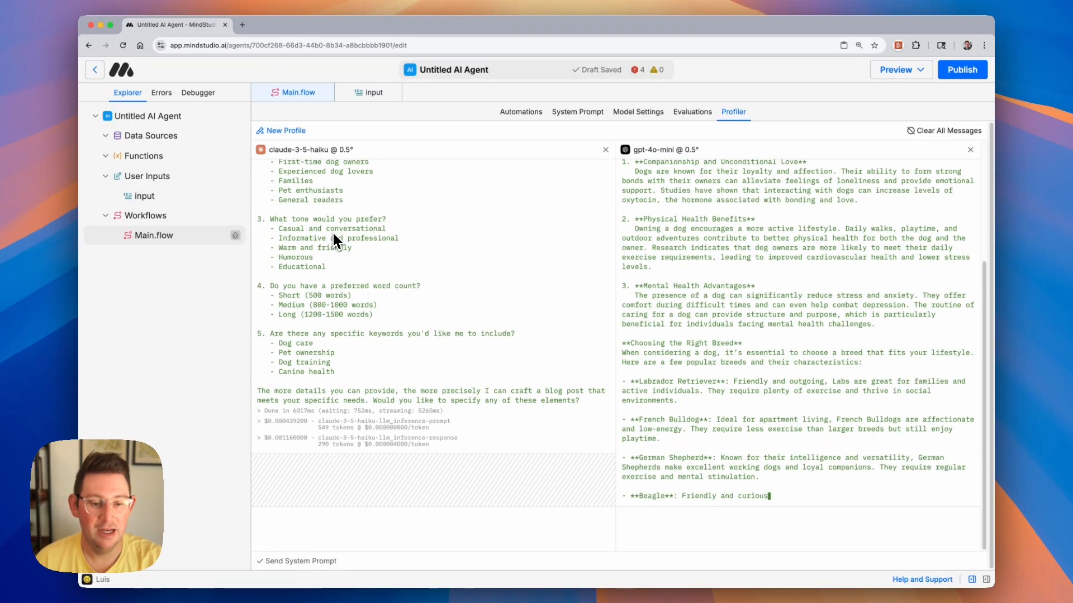
scroll(342, 241, down, 6)
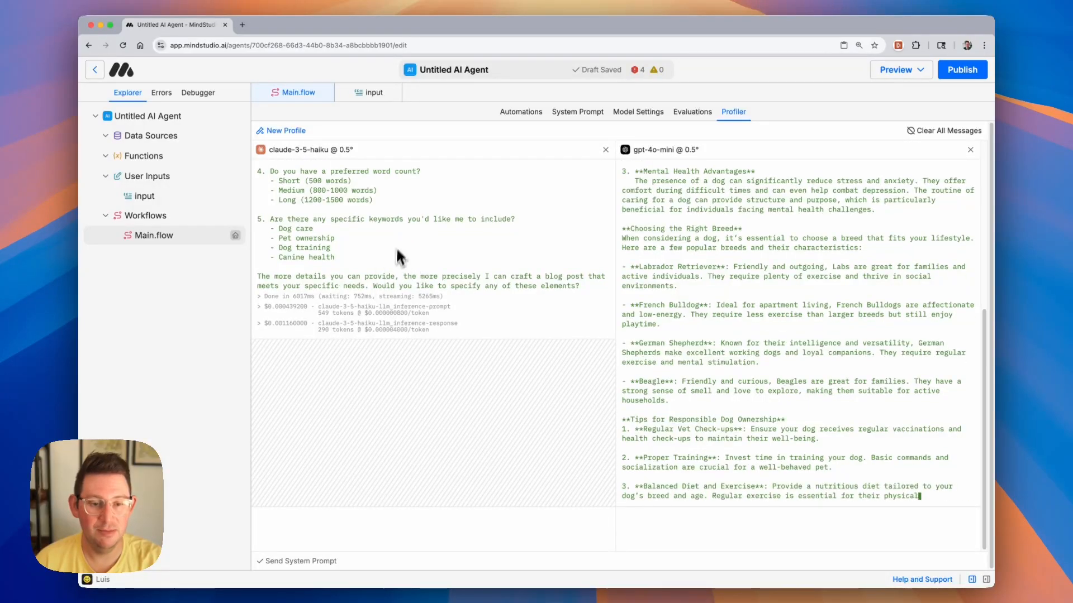
scroll(409, 252, down, 3)
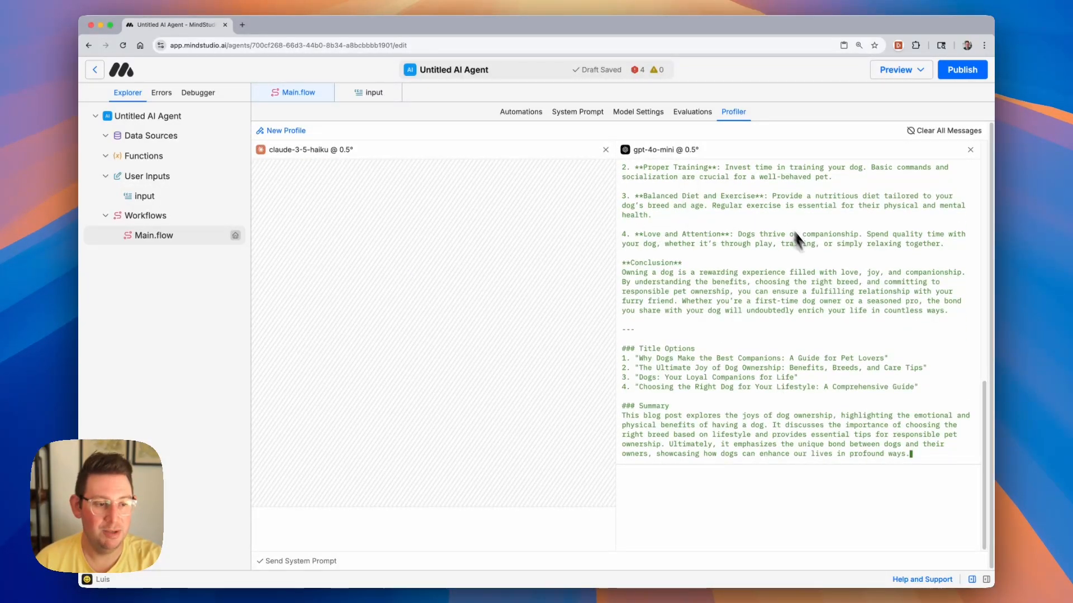
scroll(743, 299, up, 9)
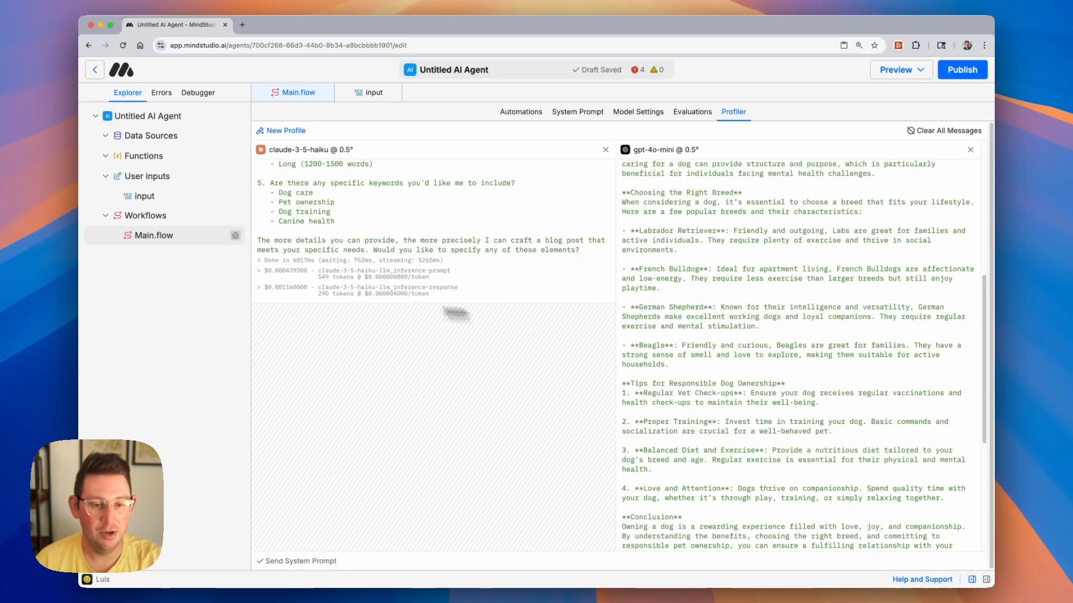
scroll(798, 360, down, 9)
scroll(800, 357, up, 20)
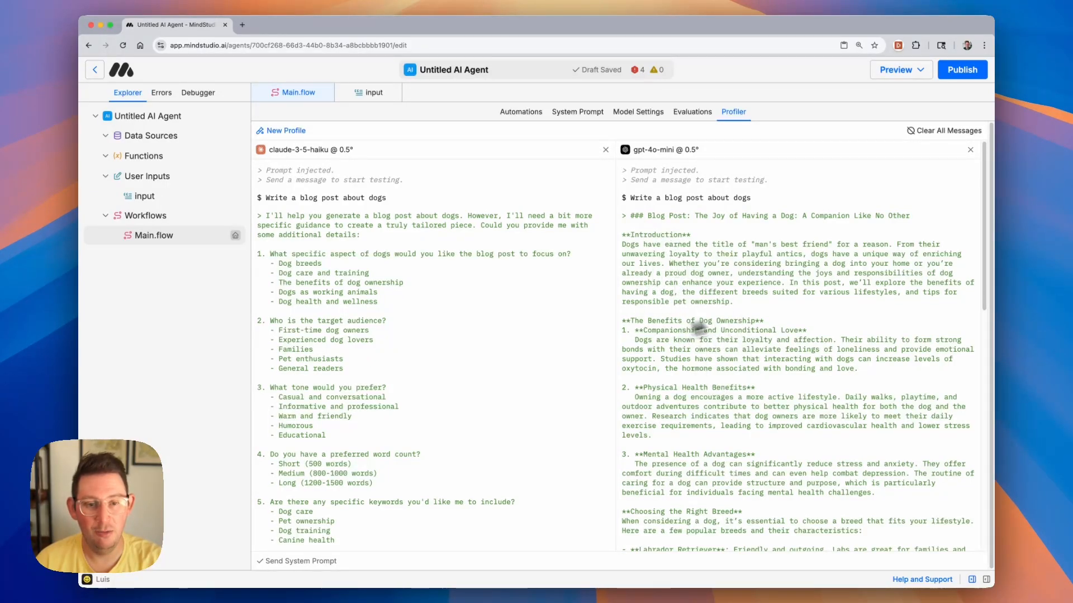
scroll(462, 300, down, 3)
scroll(436, 290, up, 4)
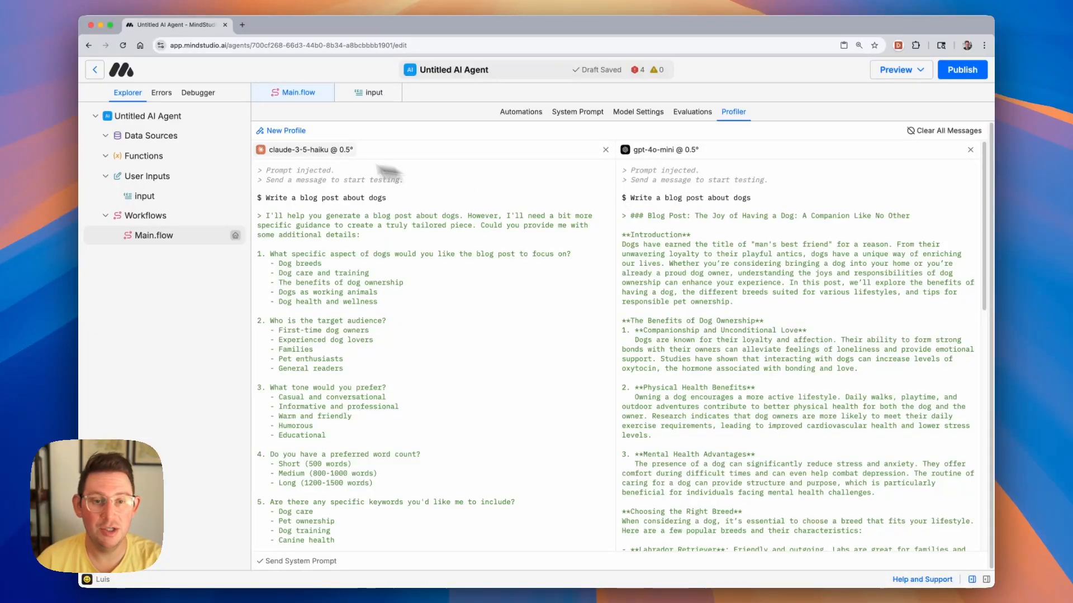
Add a third profile to the Profiler and return to the workflow's automations canvas
click(282, 134)
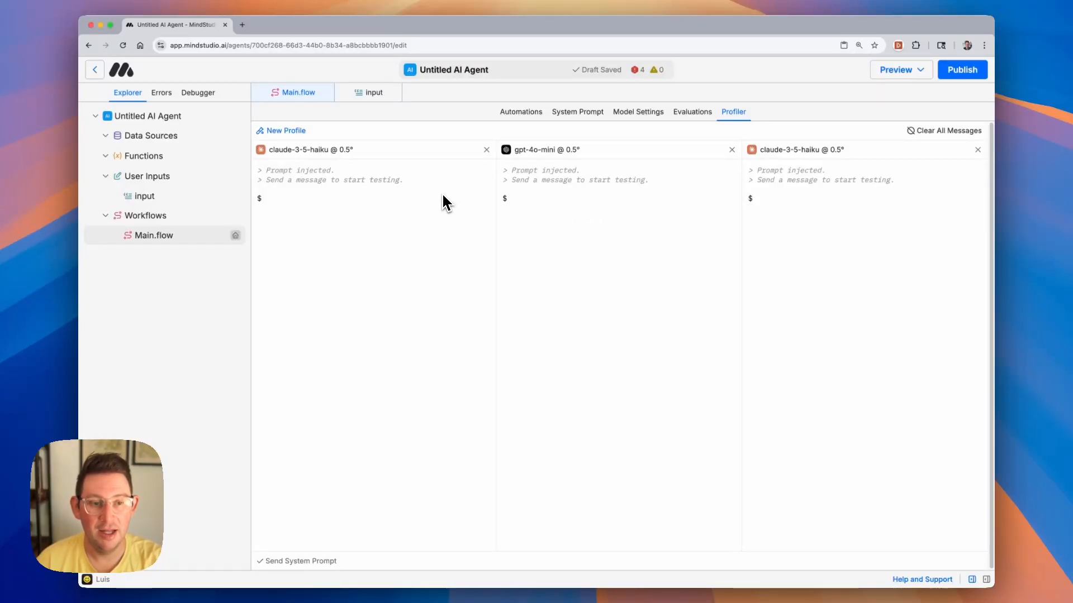
click(528, 114)
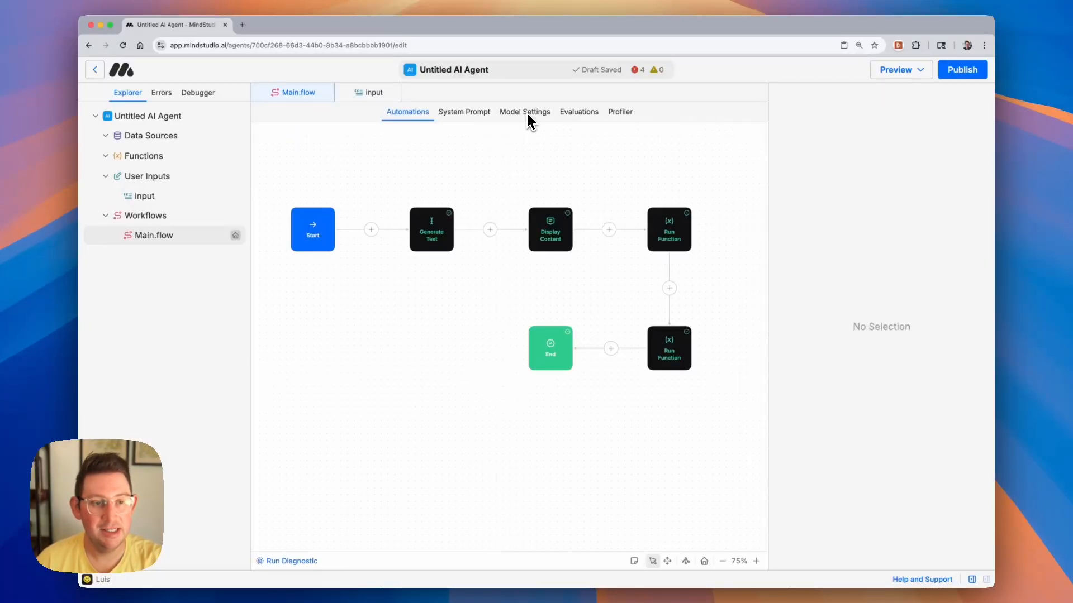
Review the configuration of the Generate Text, Run Function and Display Content blocks, and read the Display Content block's quick help
click(430, 229)
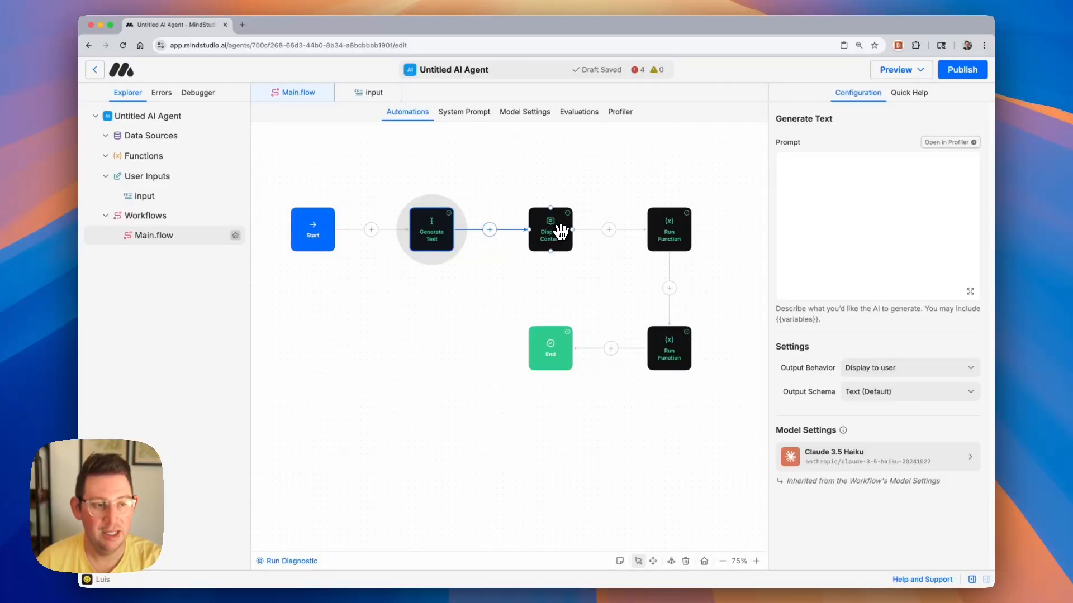
click(676, 230)
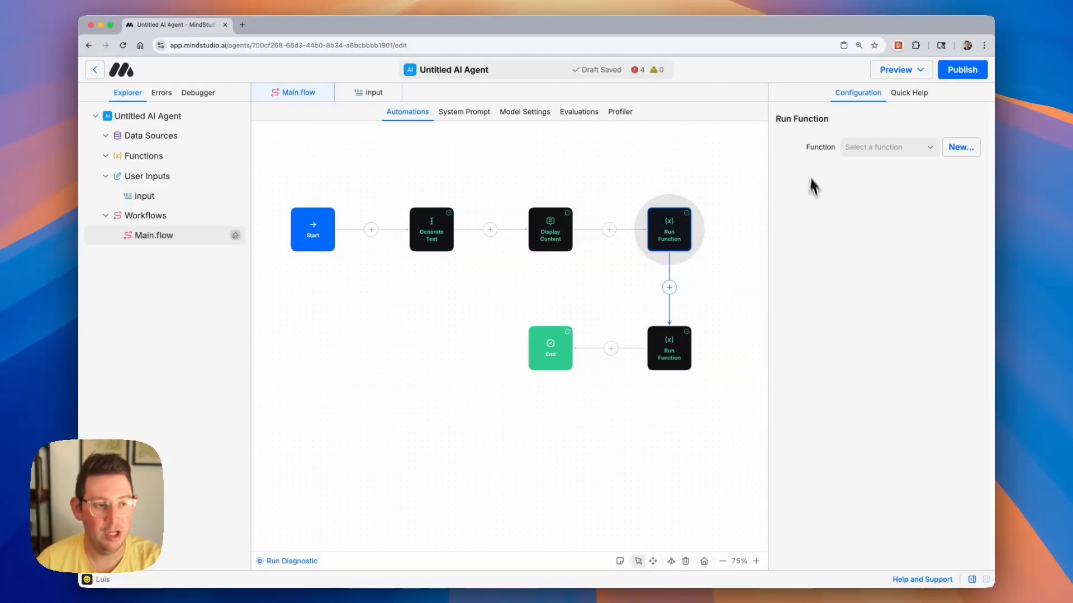
click(566, 226)
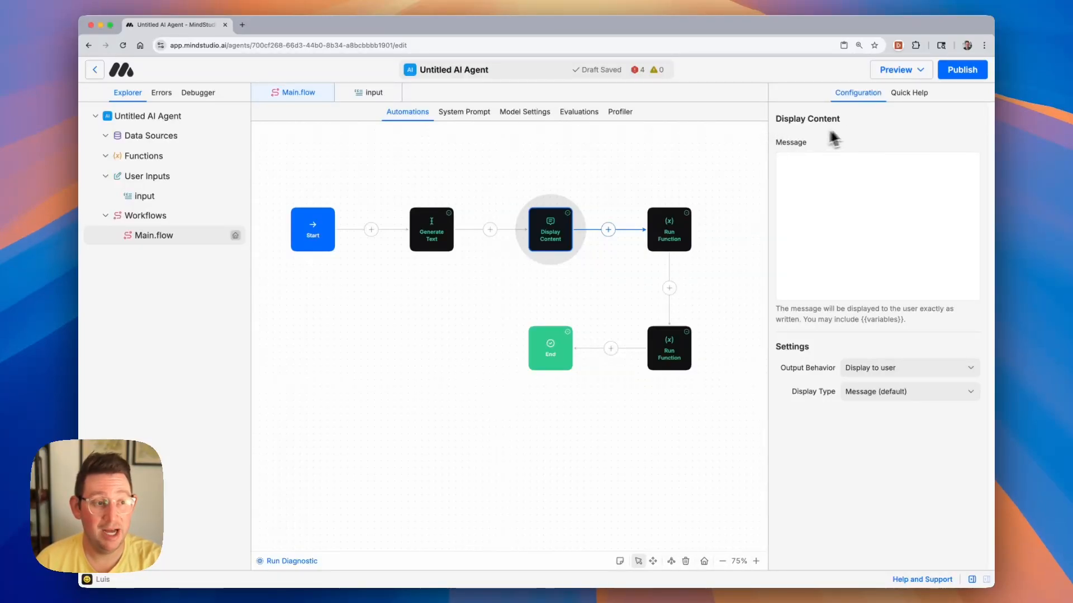
click(905, 94)
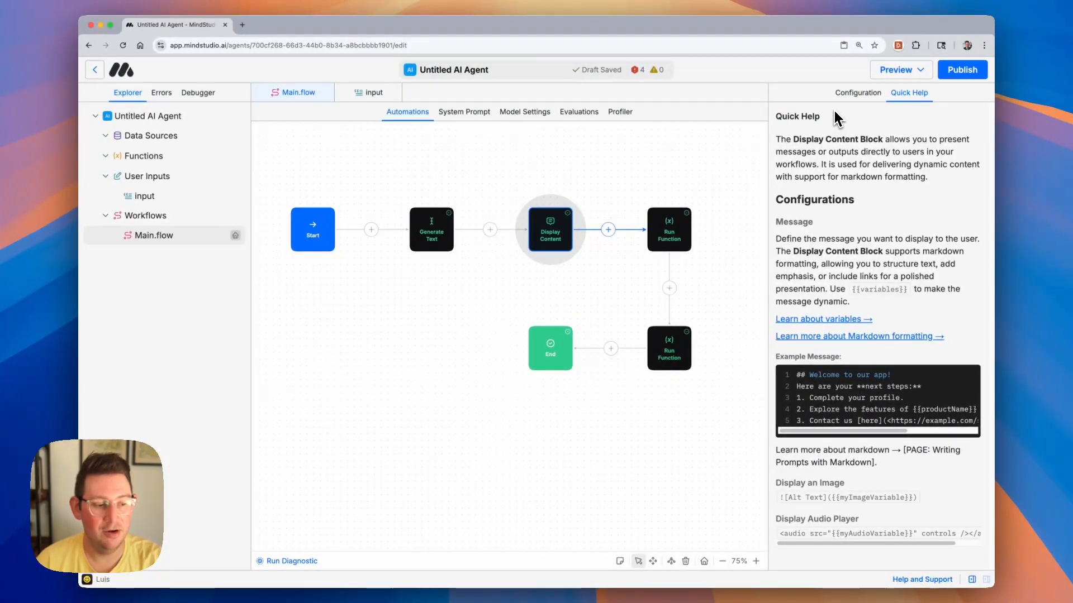
click(846, 94)
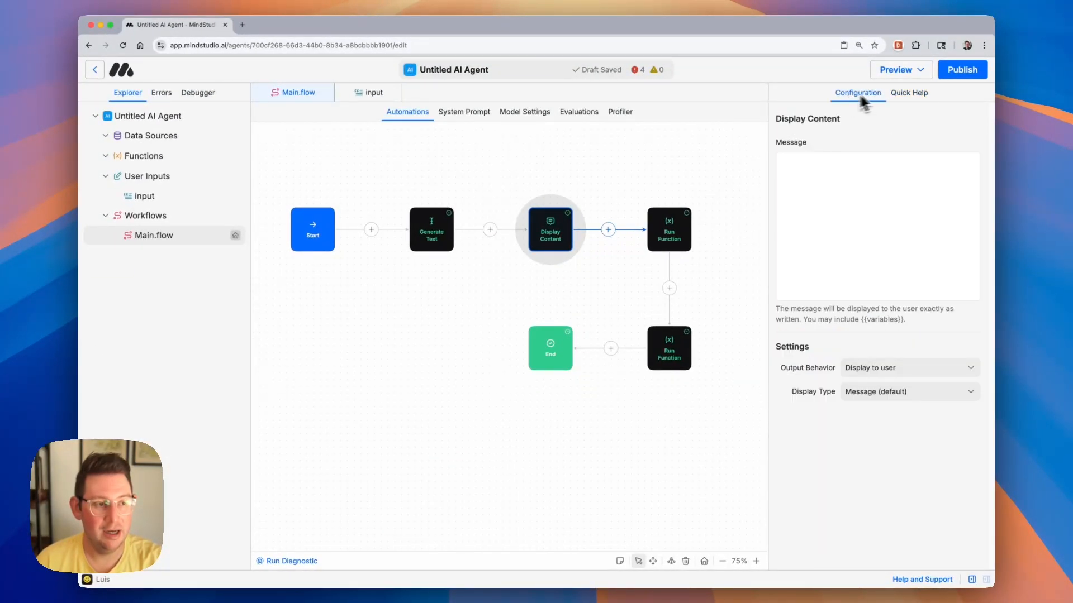
click(905, 94)
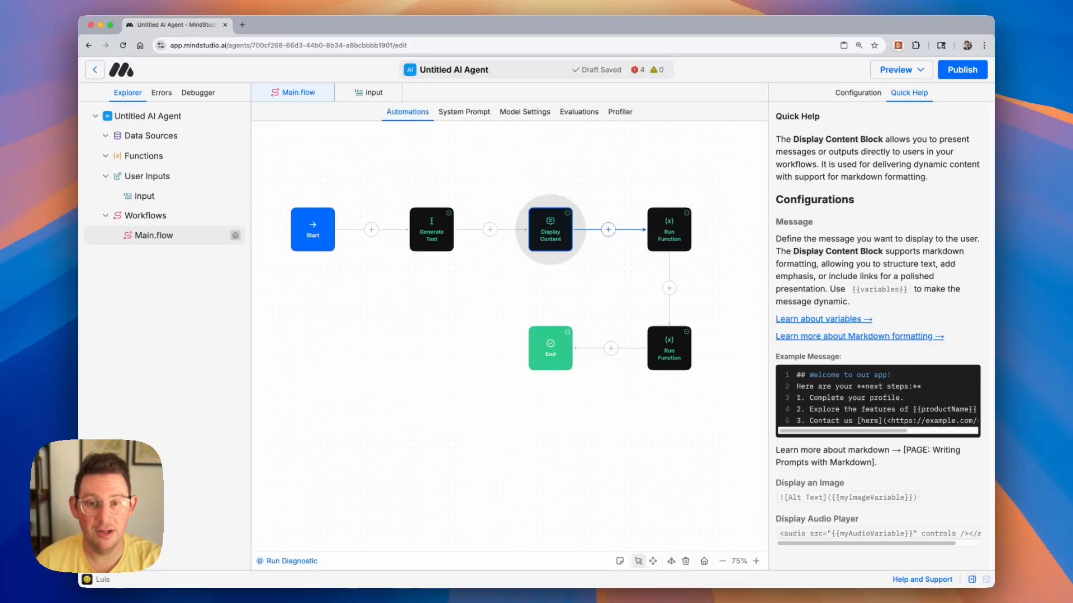
key(Escape)
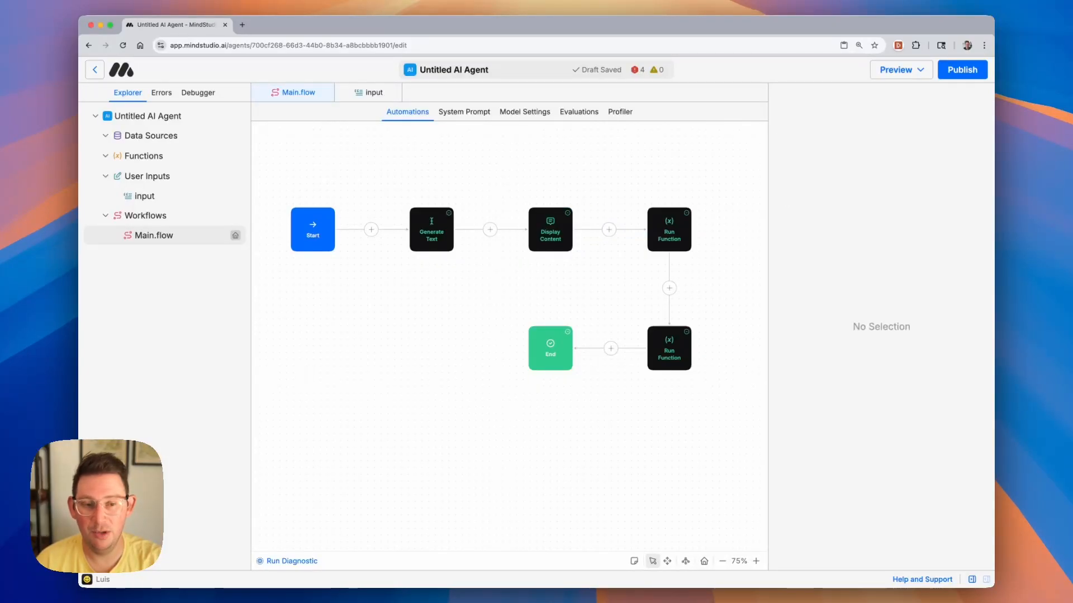
Show the workflow's errors, delete the Display Content block and both Run Function blocks, and move the End block in line with Generate Text
click(163, 94)
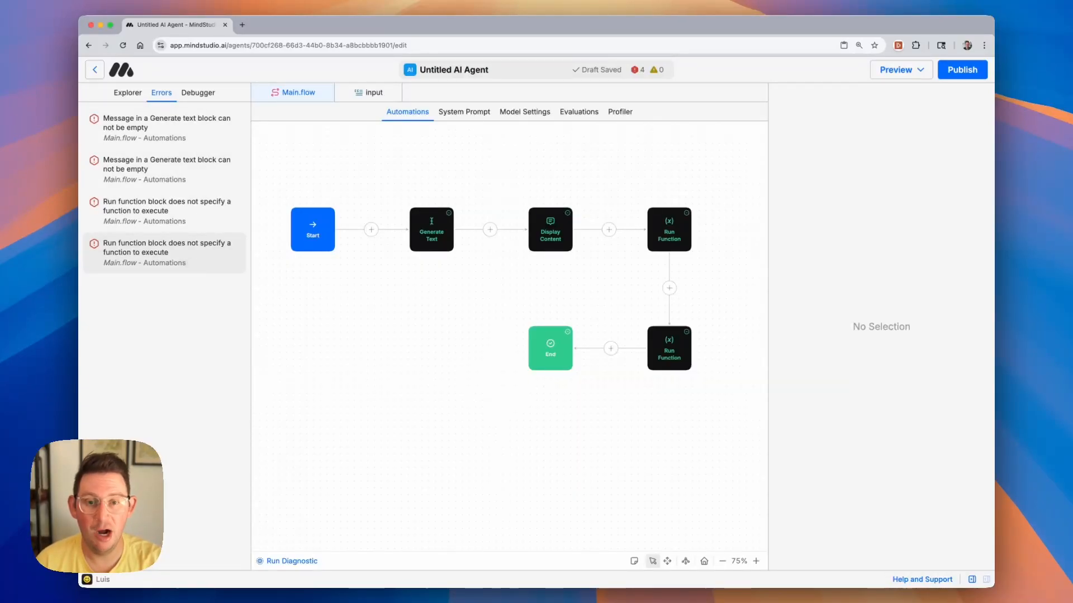
click(568, 214)
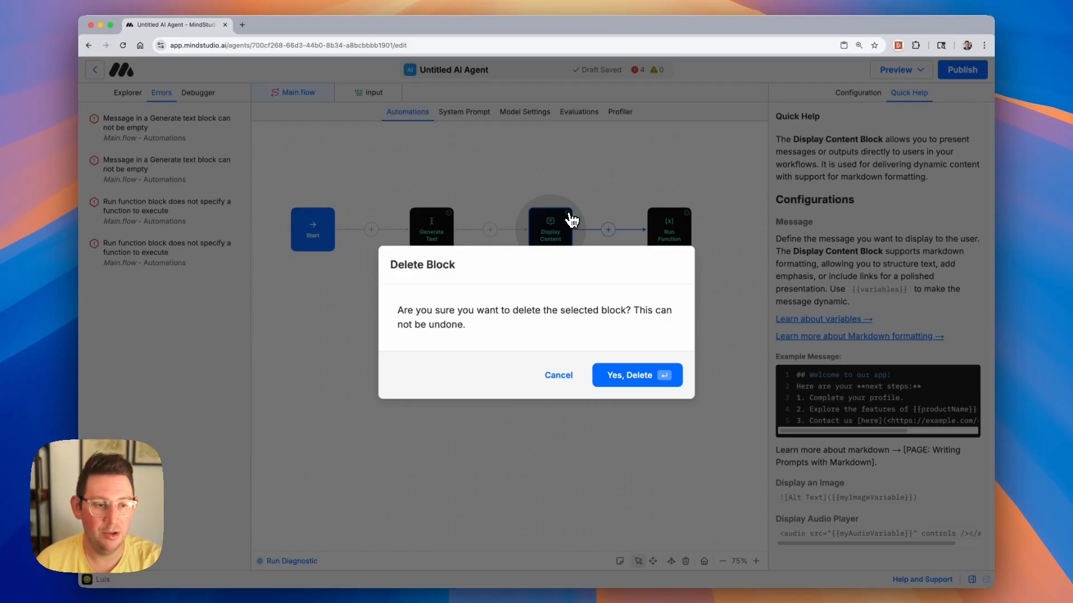
click(613, 376)
click(687, 215)
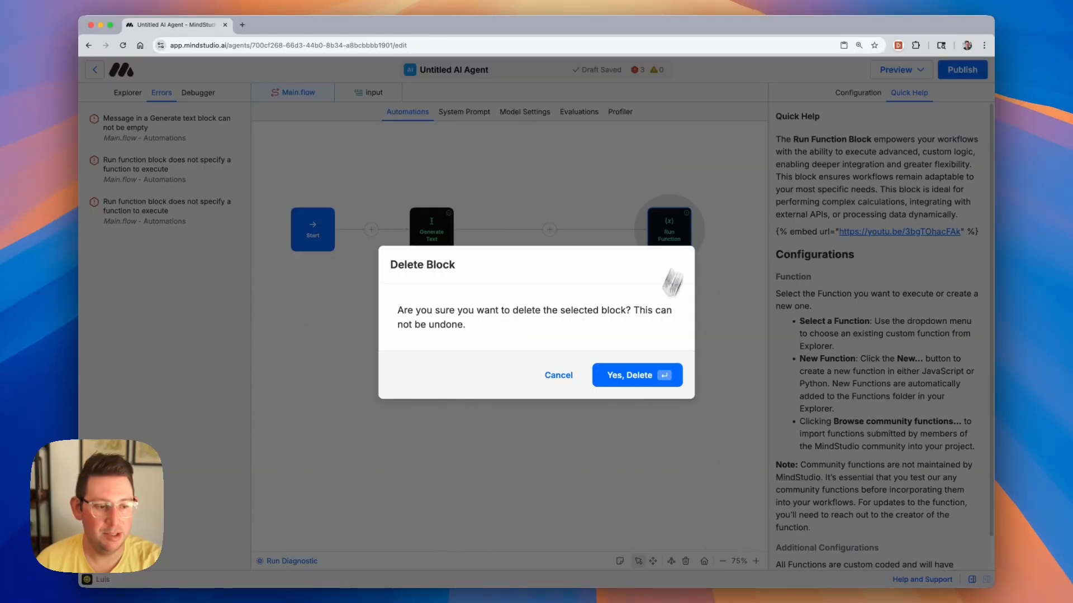
click(624, 380)
click(687, 333)
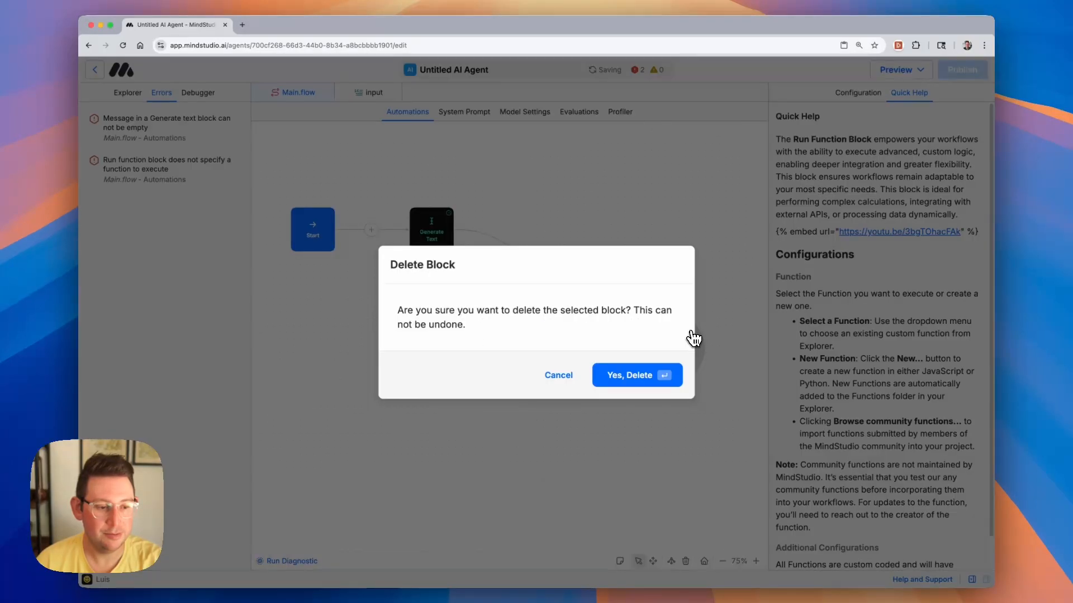
click(641, 375)
drag(547, 353, 545, 231)
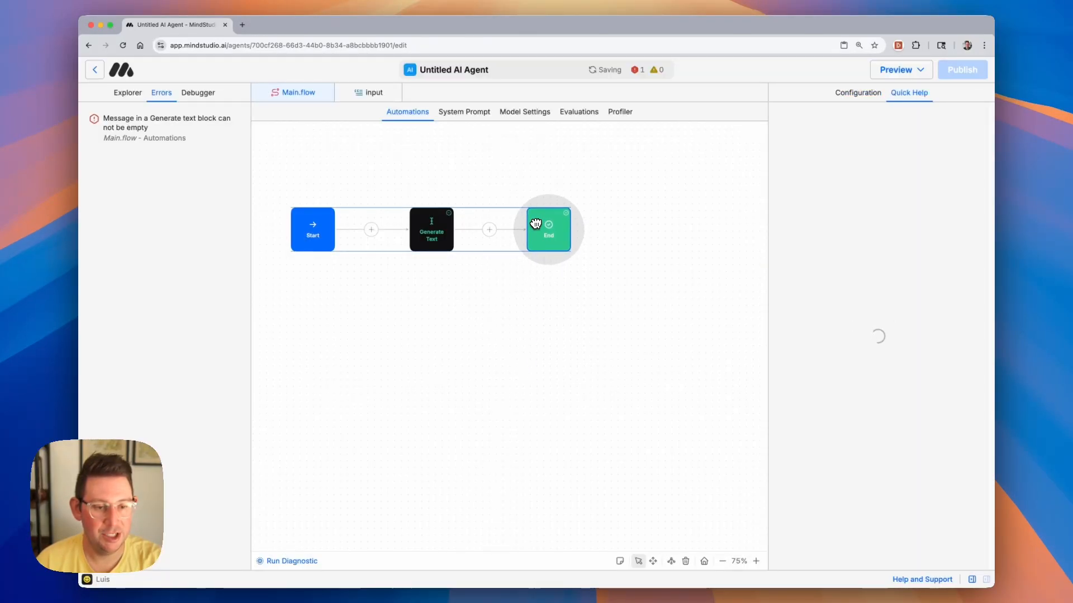
click(445, 365)
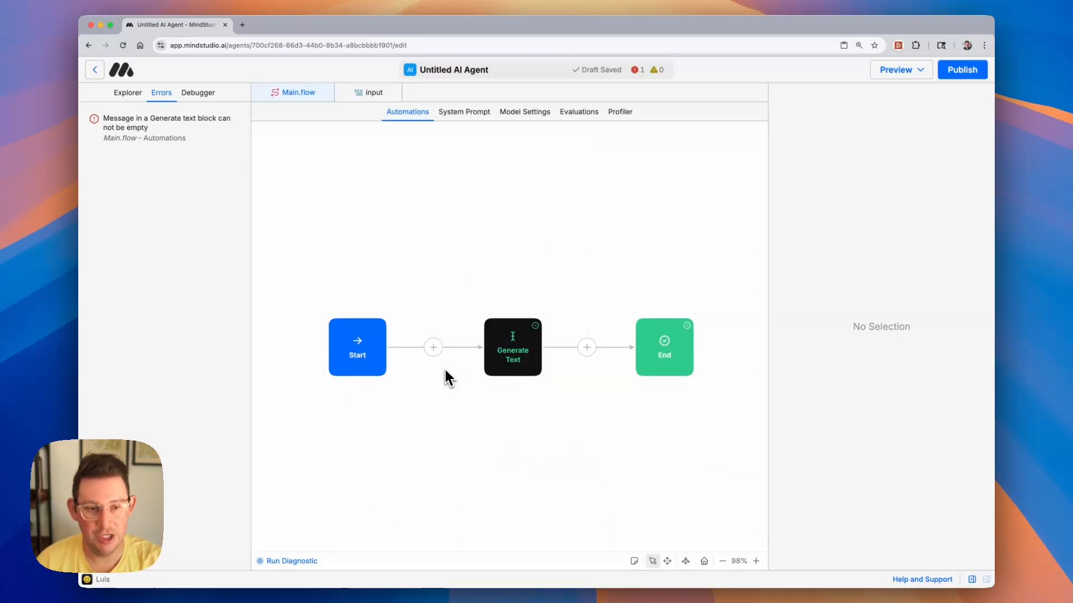
Open the Generate Text block's configuration from its error and set the prompt to "write a blog post about dogs"
click(201, 141)
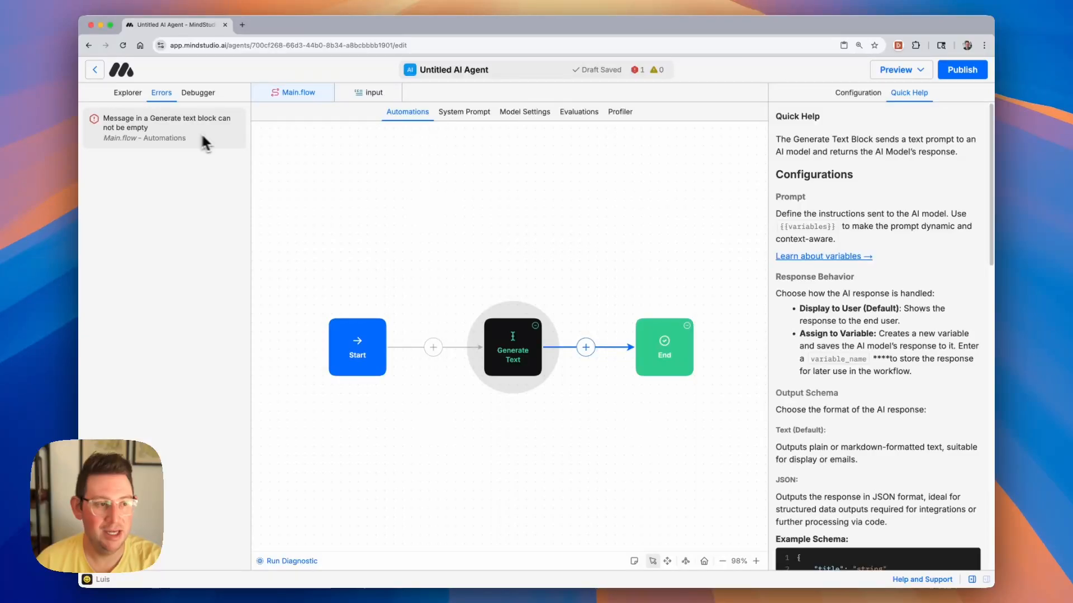
click(859, 98)
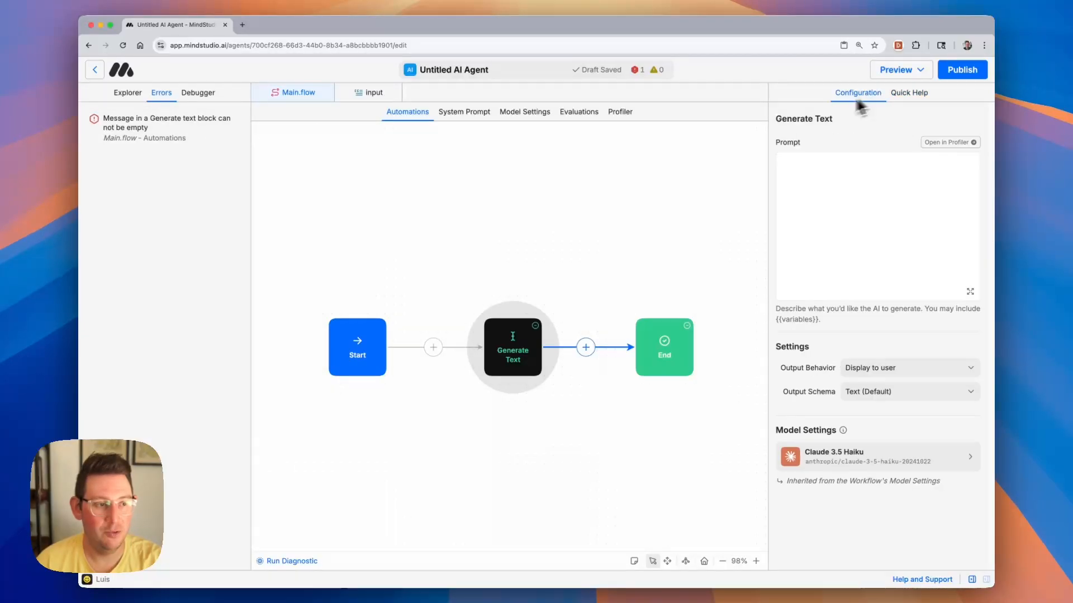
click(538, 260)
click(169, 140)
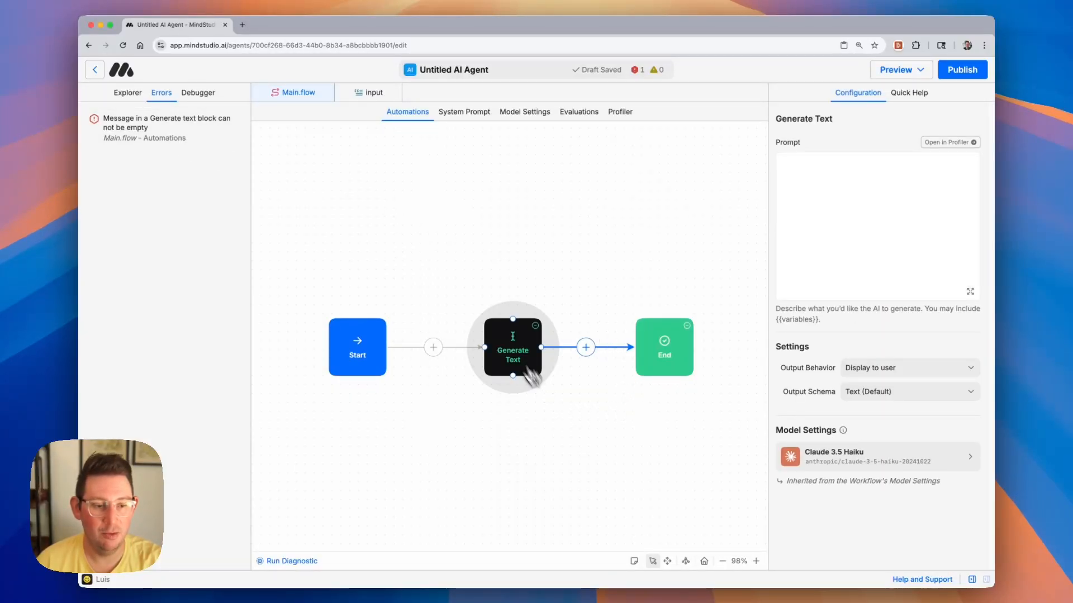
click(879, 210)
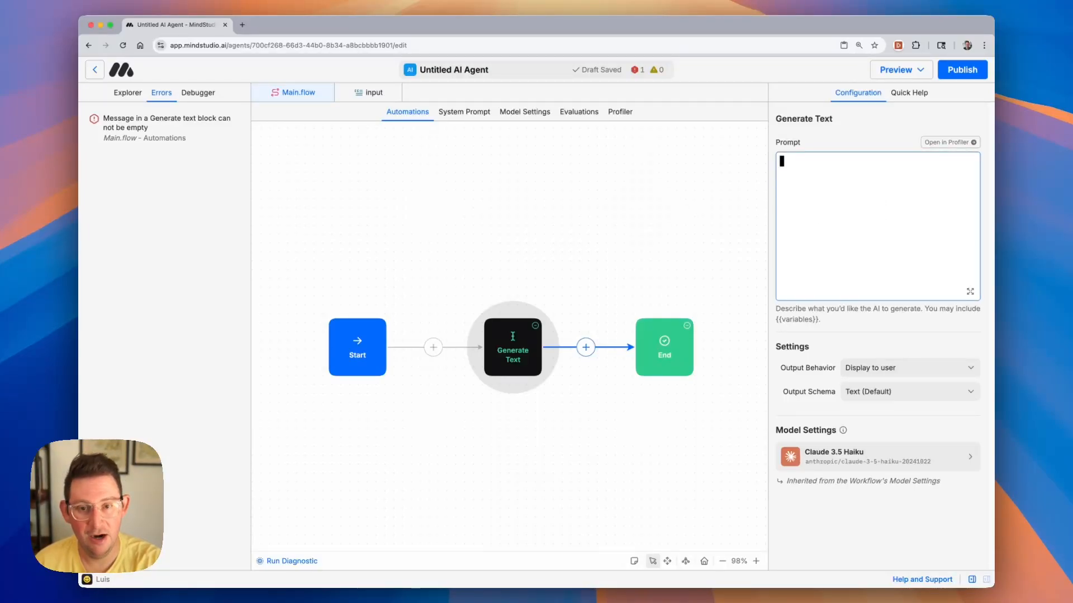
text(write a blog)
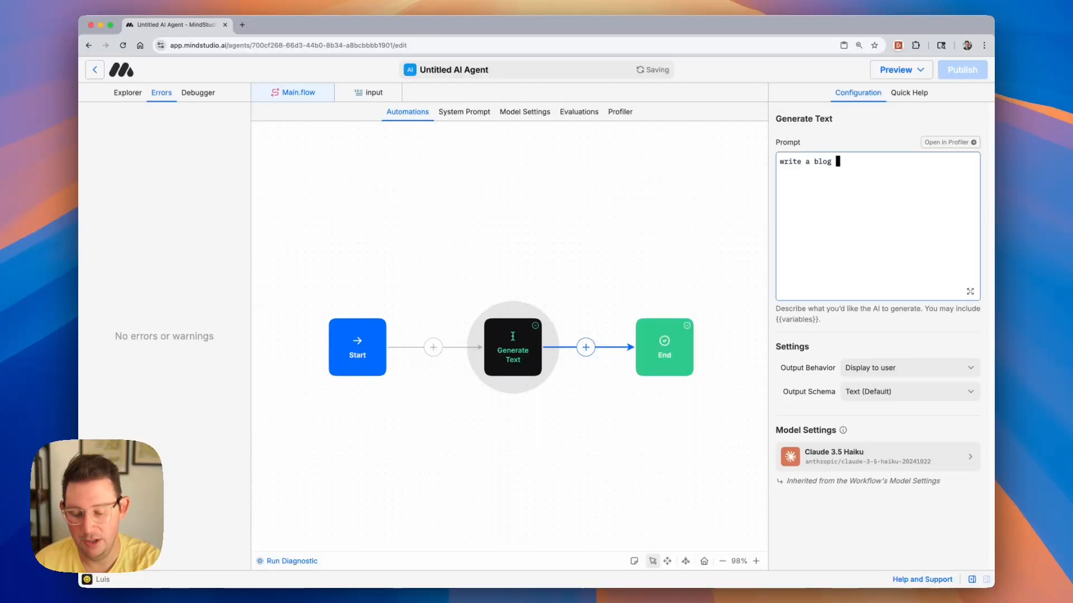
text( post about dogs)
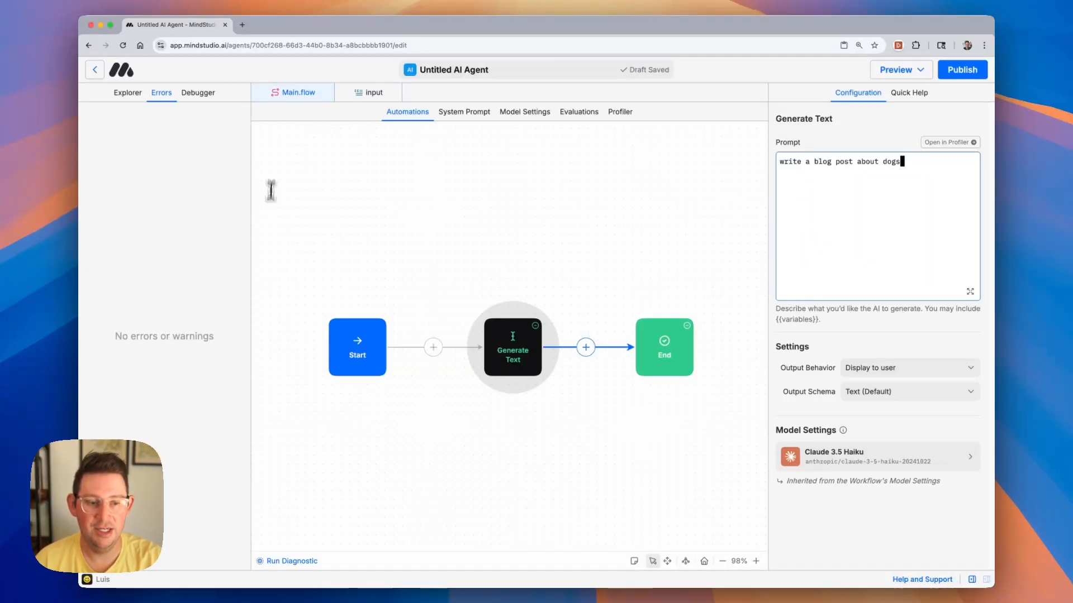
click(888, 224)
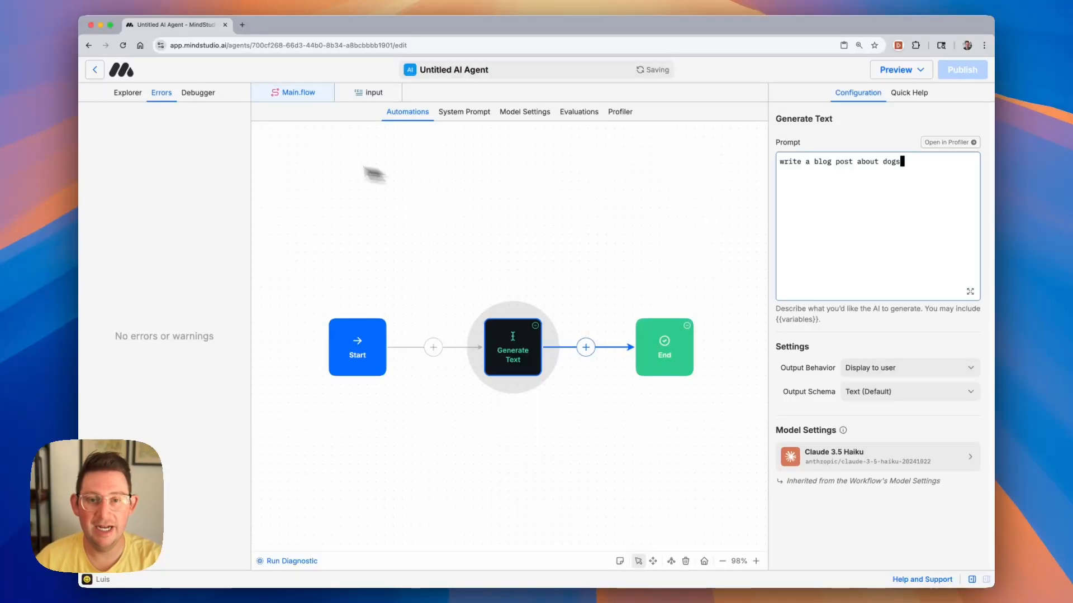
Show the debugger's runs and run Main.flow in the debugger without launch variables
click(197, 94)
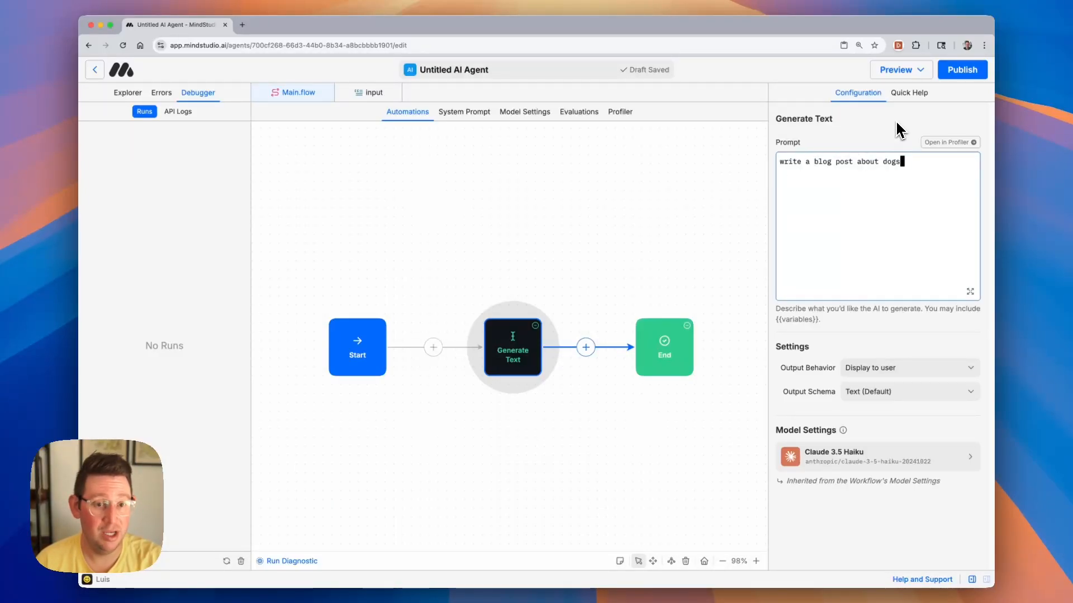
click(909, 71)
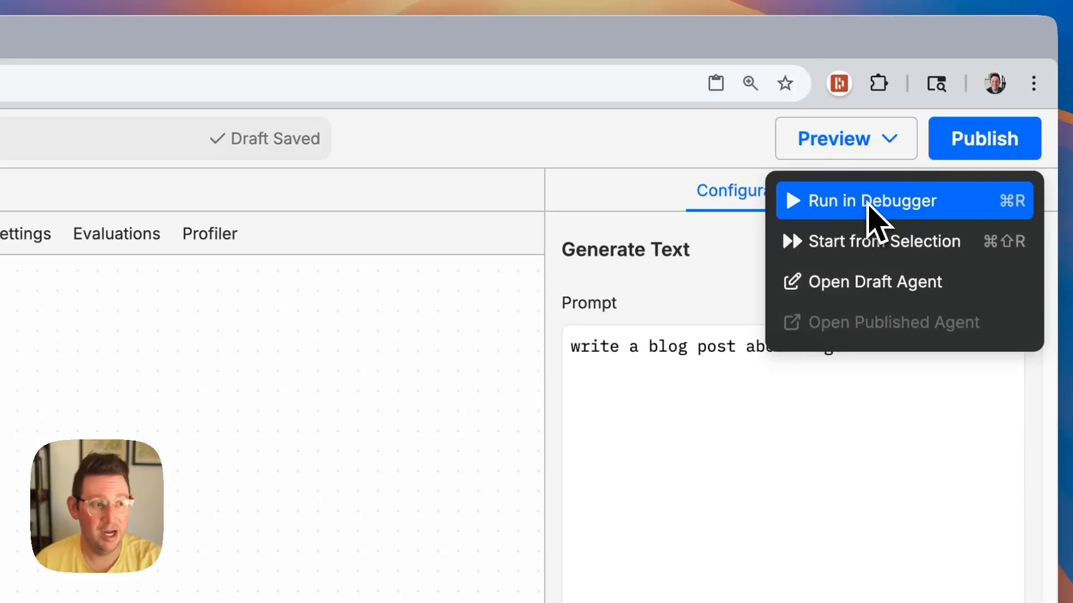
click(945, 212)
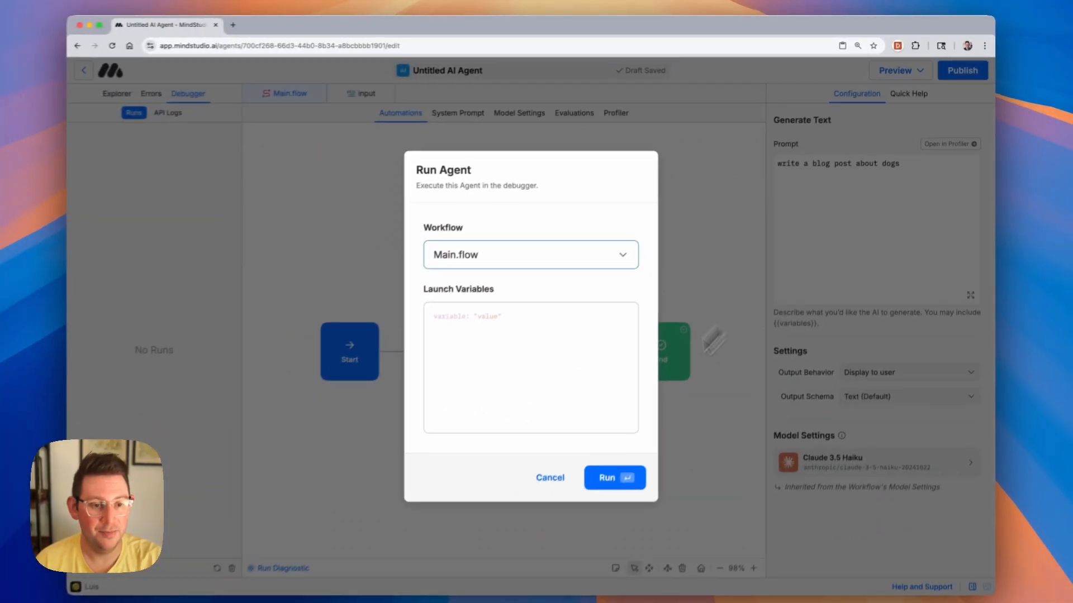
click(612, 474)
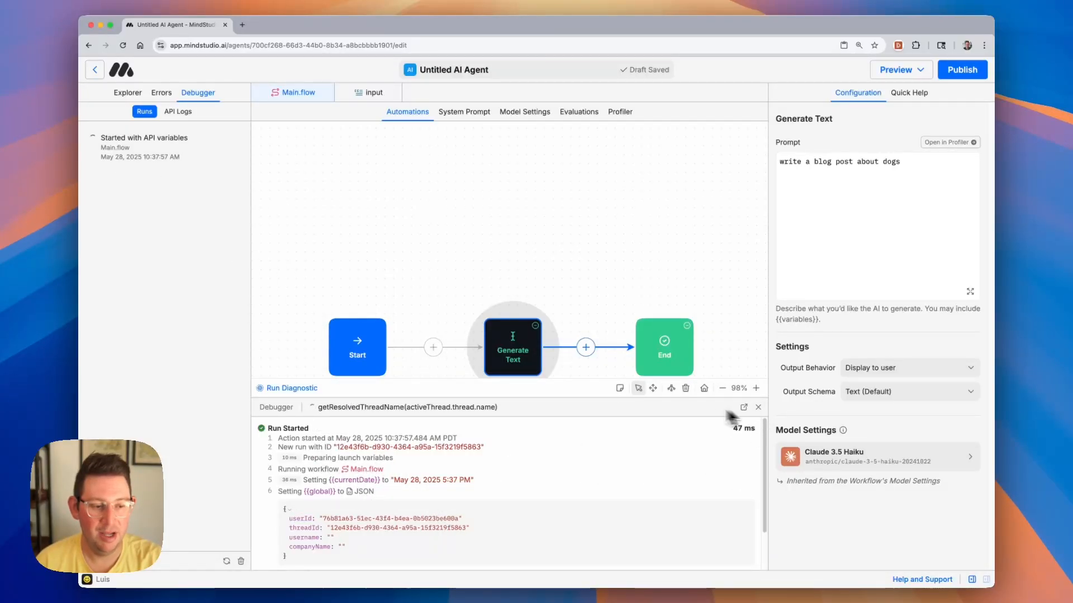
Open the debugger run's full log and examine its actions, model response, durations and billing events
click(743, 408)
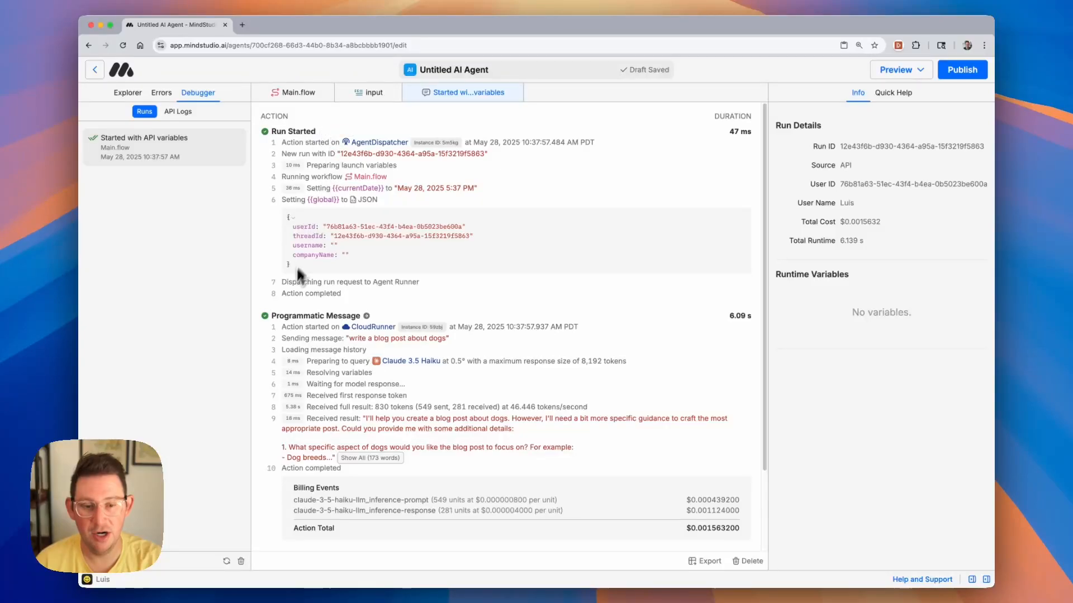
scroll(270, 280, down, 2)
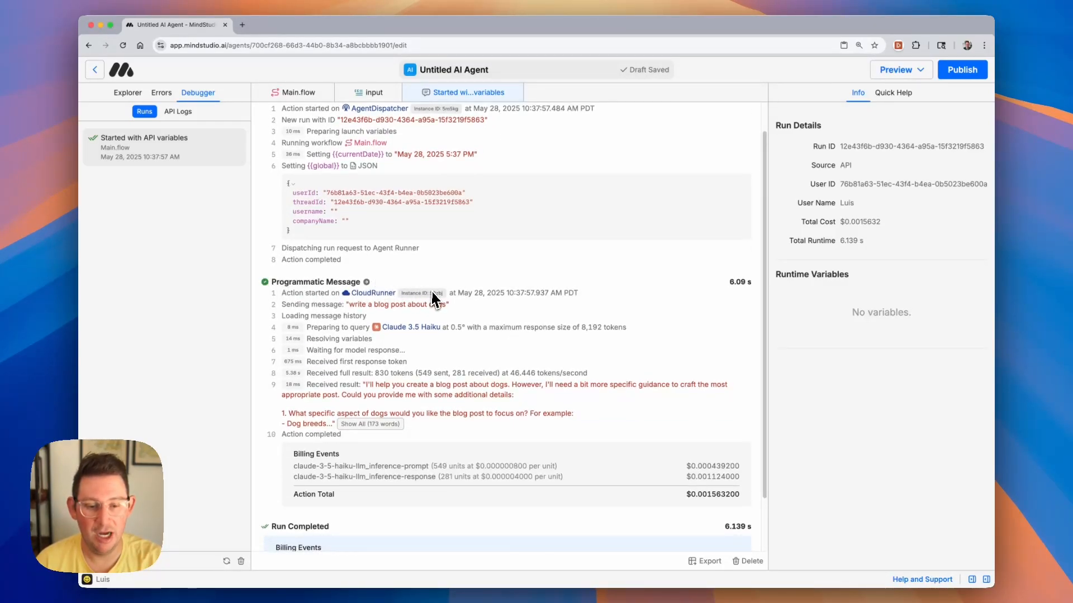
scroll(424, 304, down, 2)
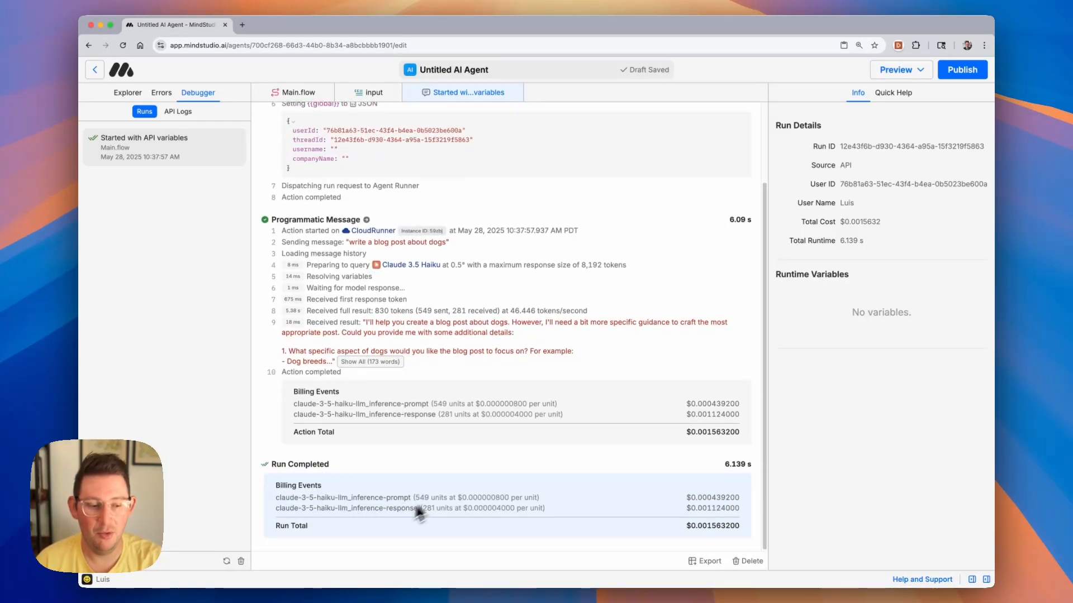
scroll(371, 462, up, 1)
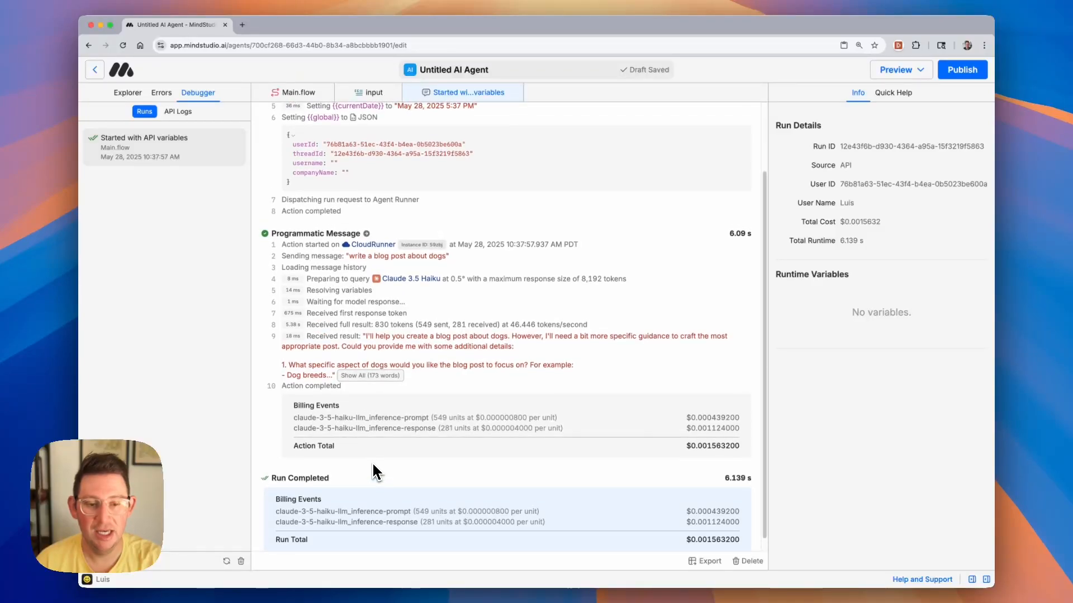
scroll(371, 461, up, 1)
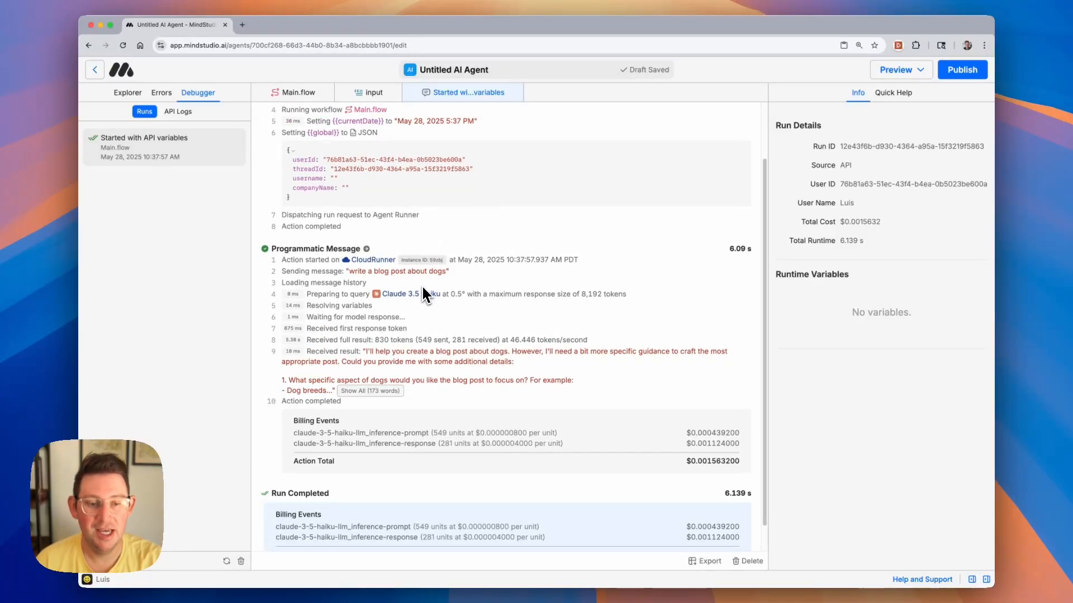
mouse_move(436, 371)
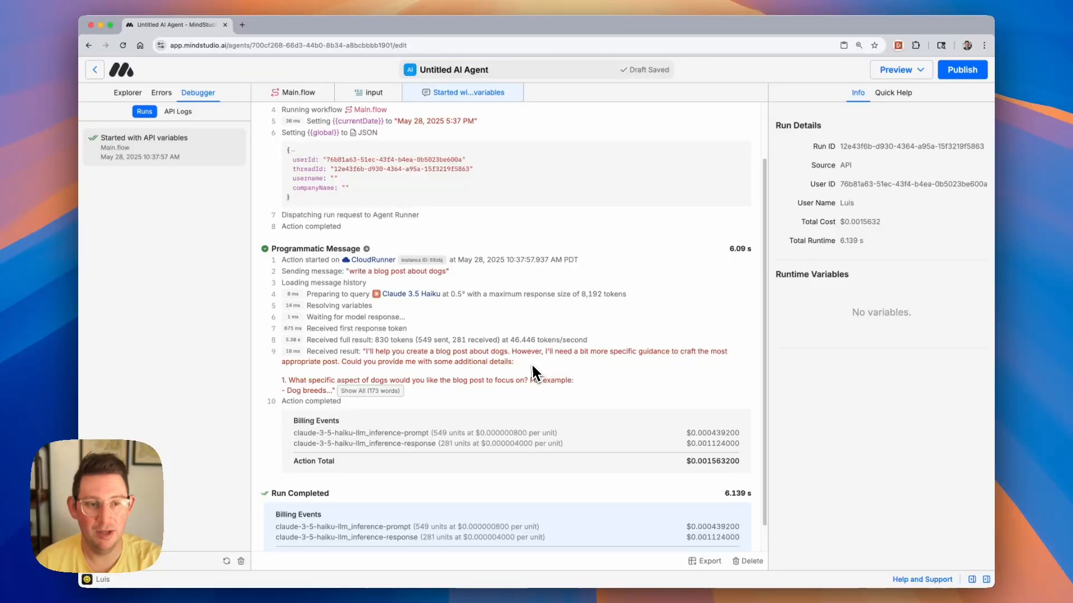
scroll(531, 371, up, 3)
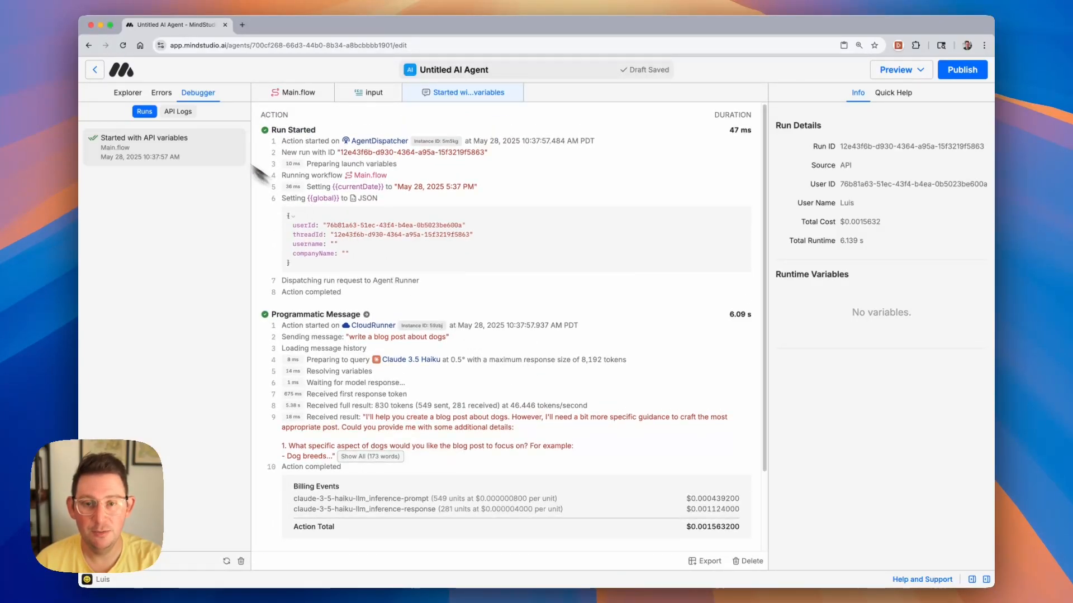
Open the Untitled AI Agent's metadata settings from the project explorer
click(131, 93)
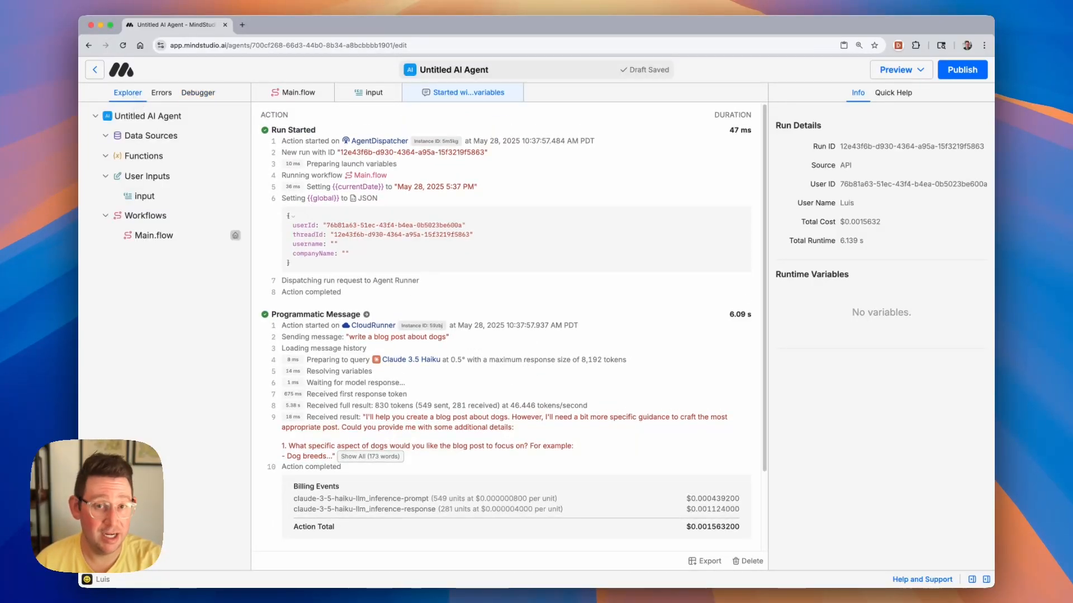
click(193, 120)
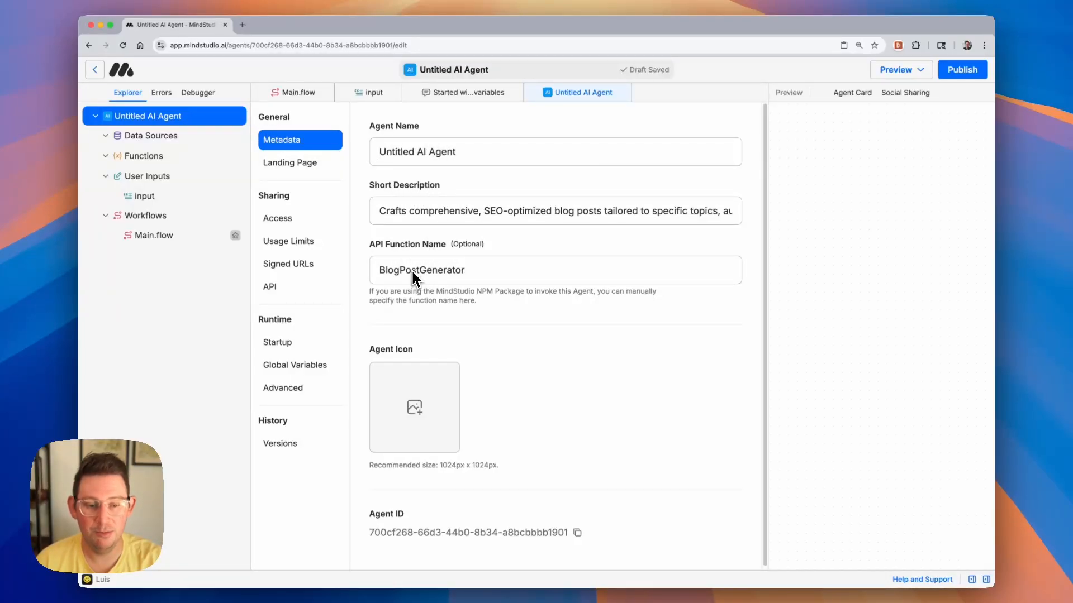
Review the agent's metadata, landing page, access and usage limit settings
scroll(525, 369, down, 1)
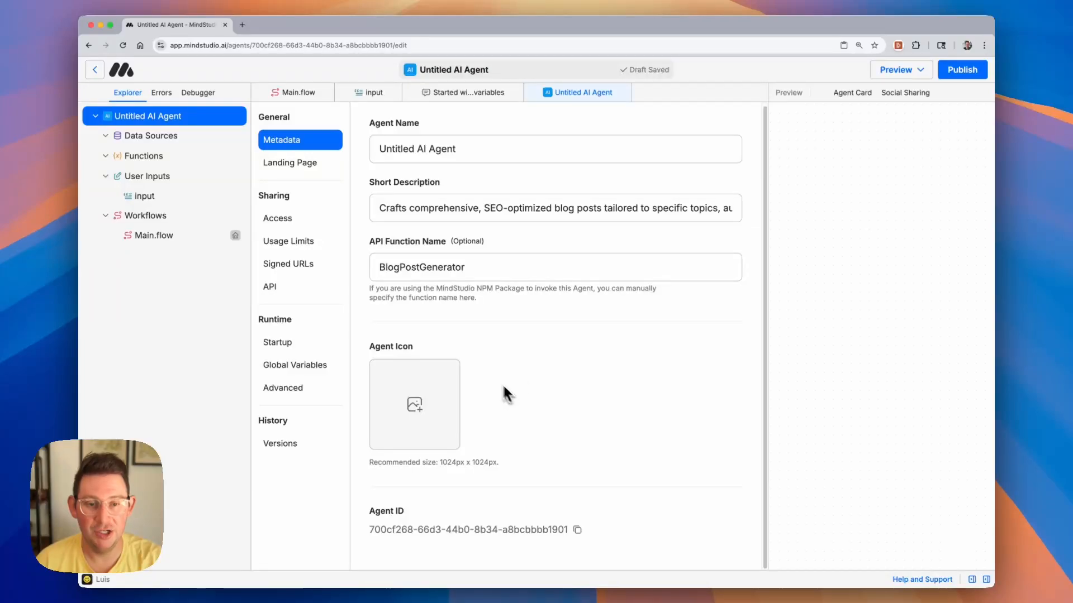
click(305, 166)
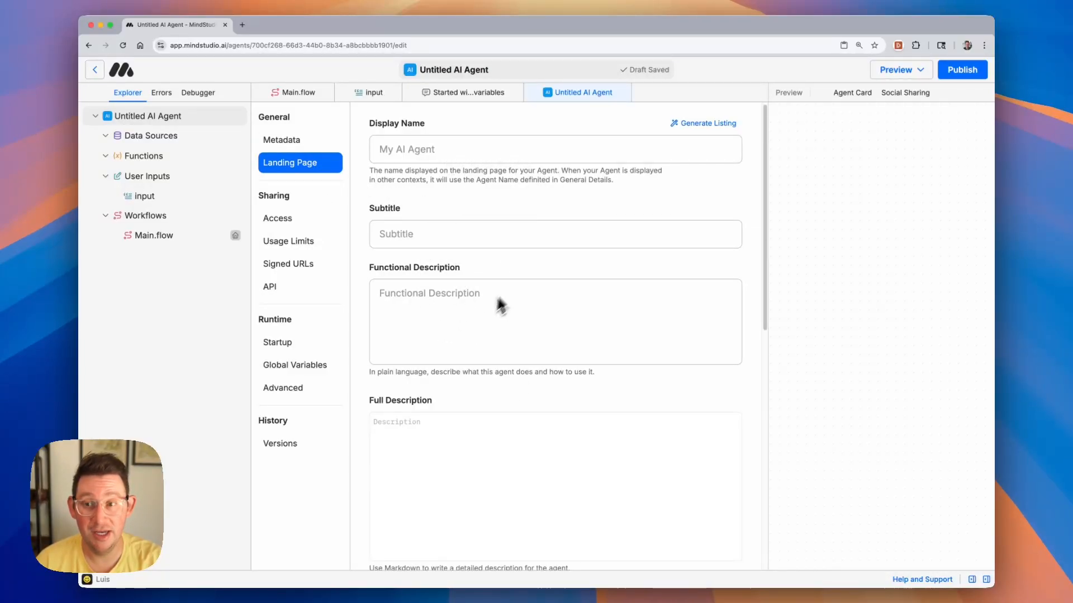
click(308, 226)
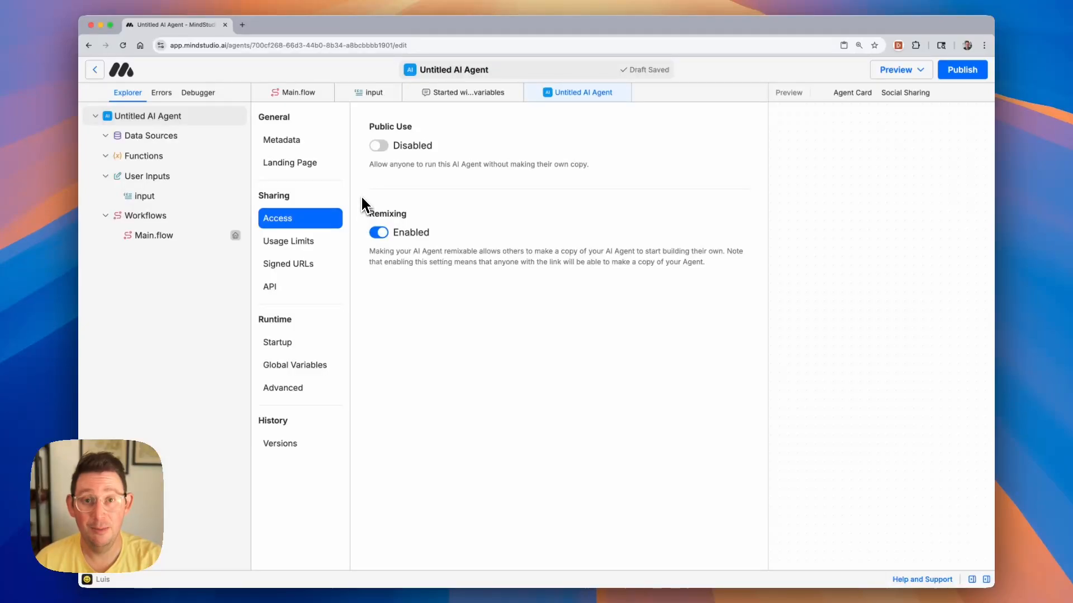
click(332, 252)
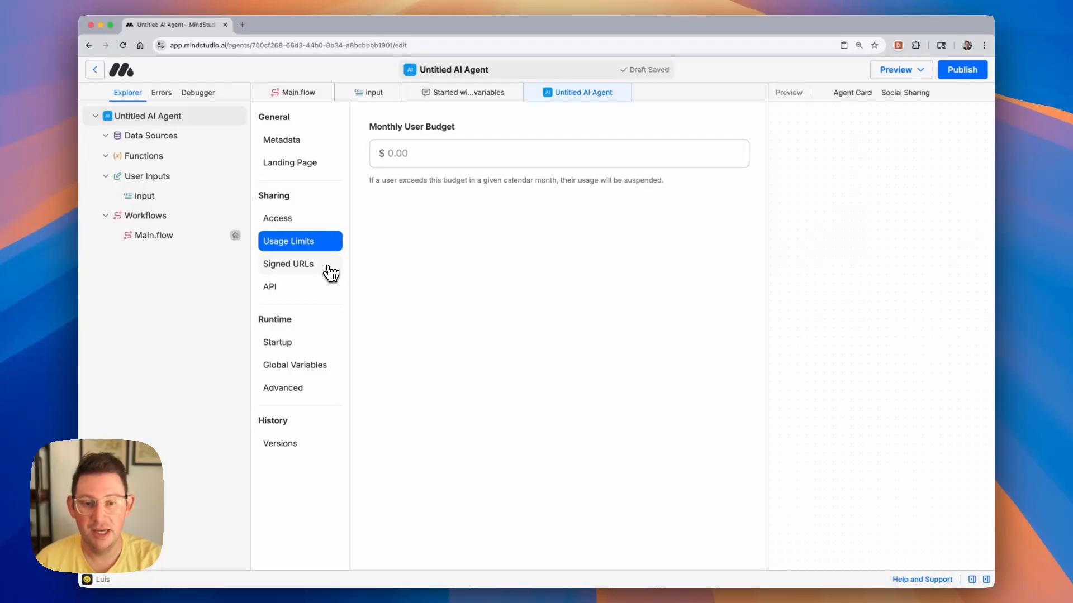
Examine the agent's Signed URLs settings for managed users and its API Request Builder
click(331, 273)
click(325, 288)
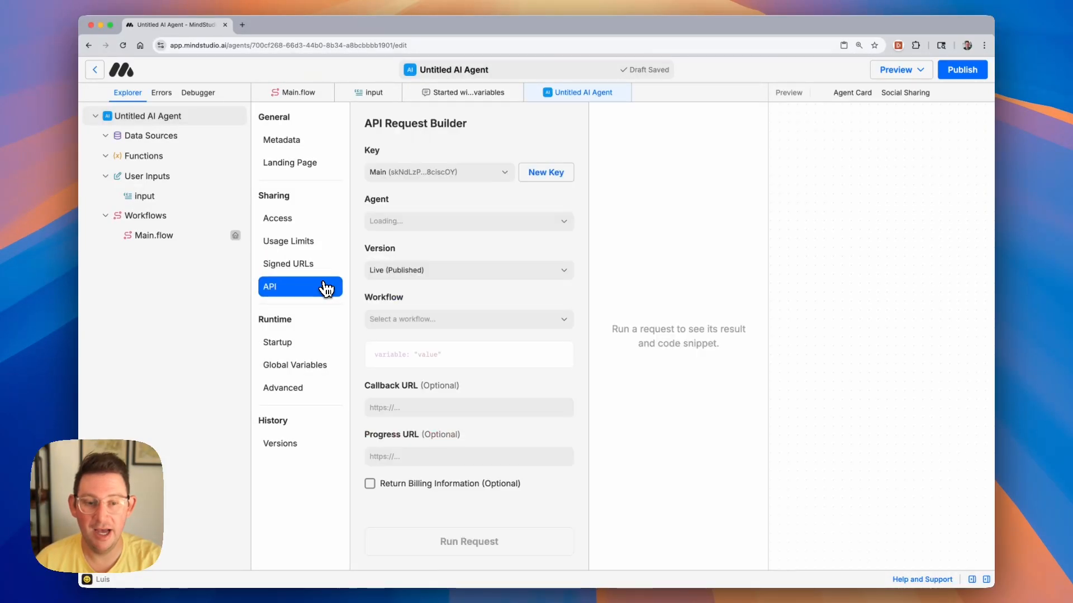
click(329, 271)
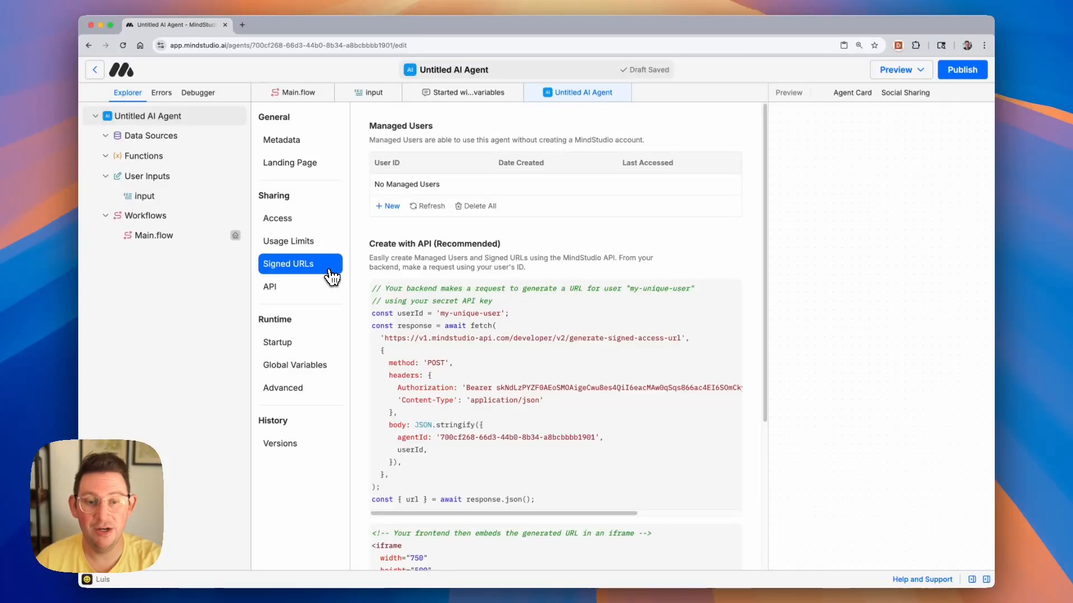
click(326, 293)
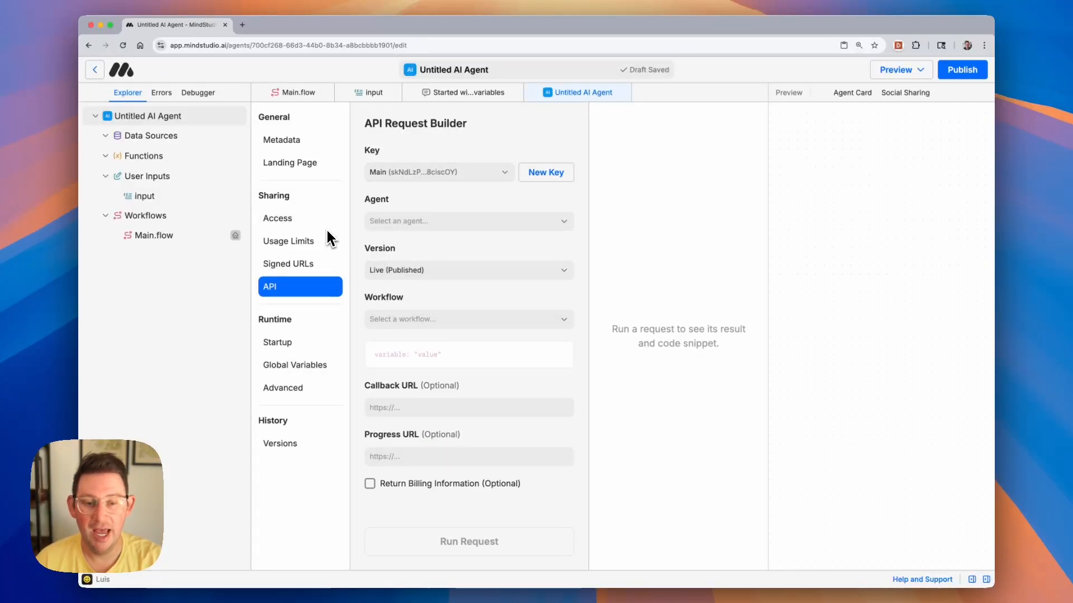
Review the agent's runtime settings: startup, global variables and advanced options
click(325, 351)
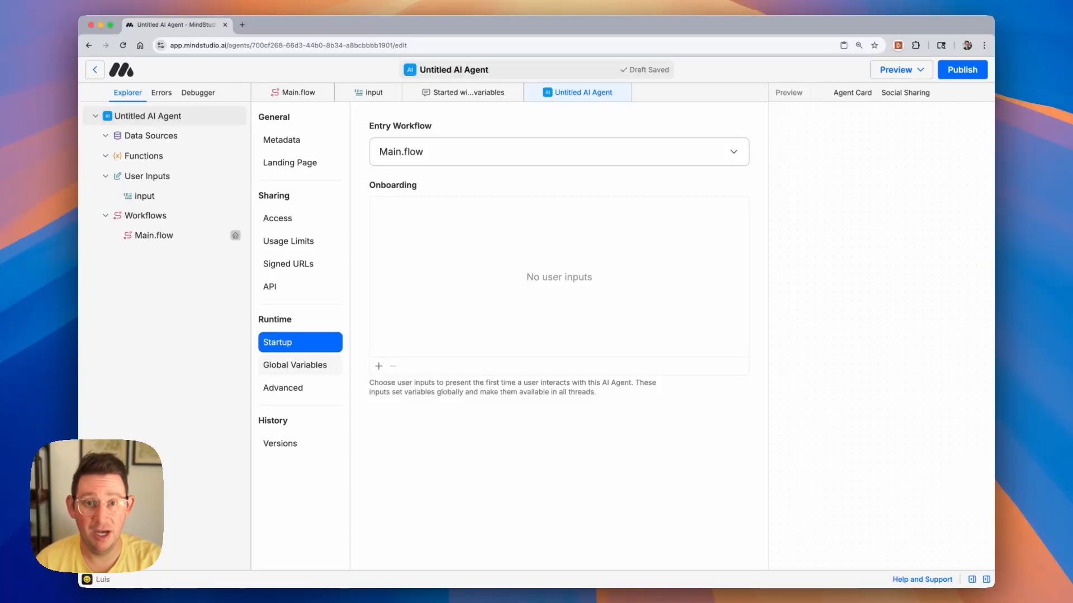
click(296, 365)
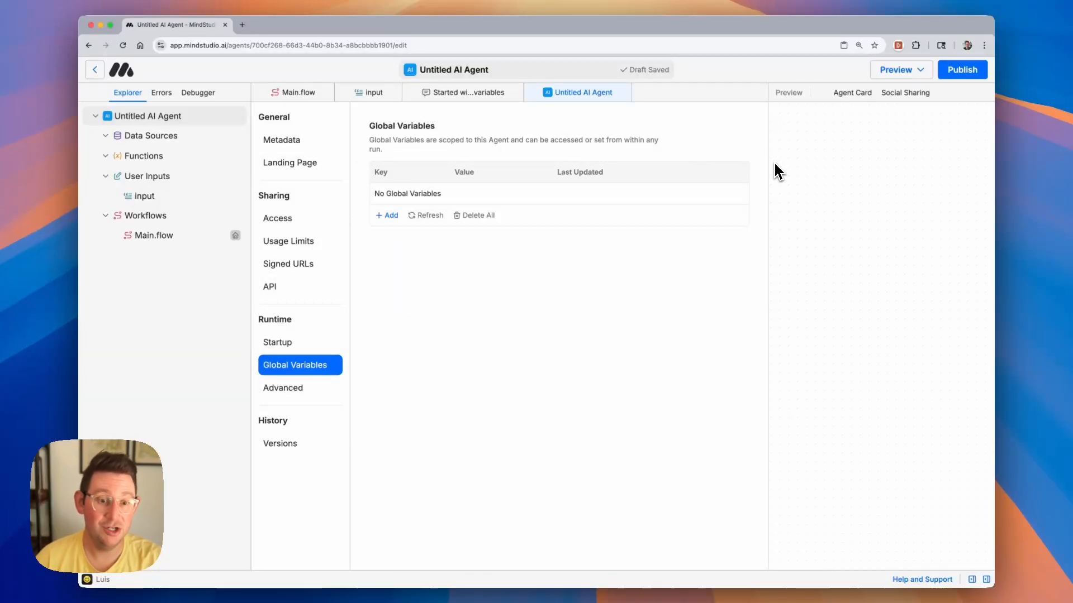
click(319, 393)
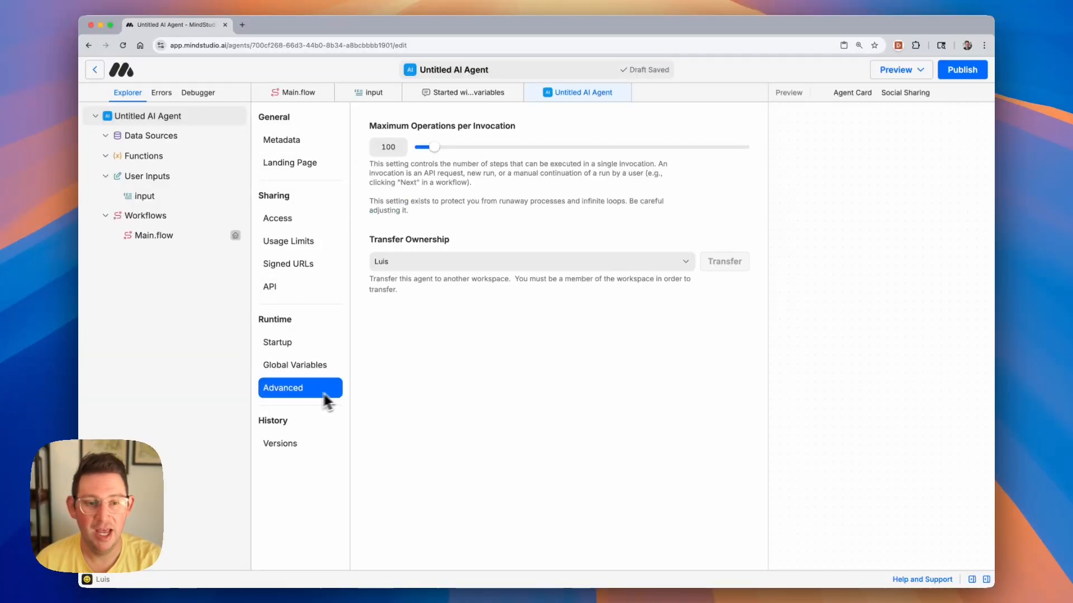
Show the agent's version history and publish the current draft
click(312, 454)
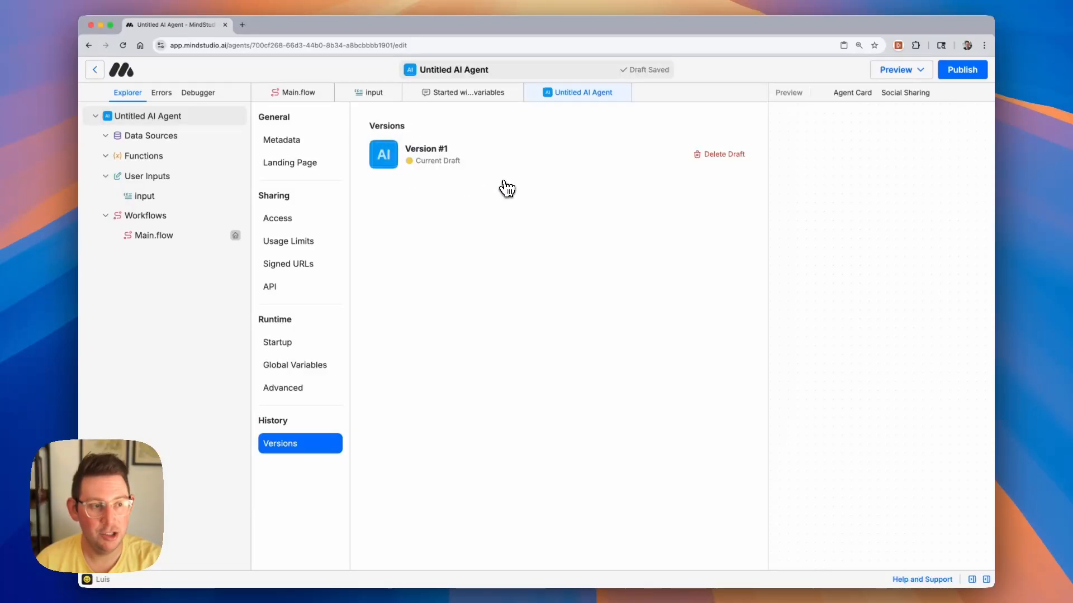
click(956, 78)
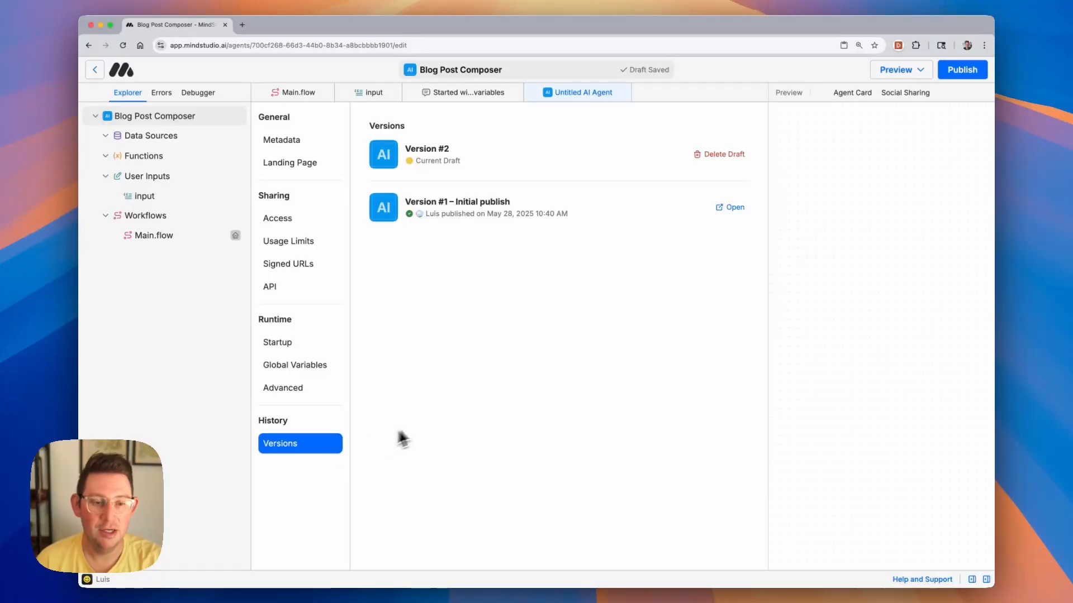
Look over the agent's preview options and reopen the Main.flow workflow from the project explorer
click(922, 70)
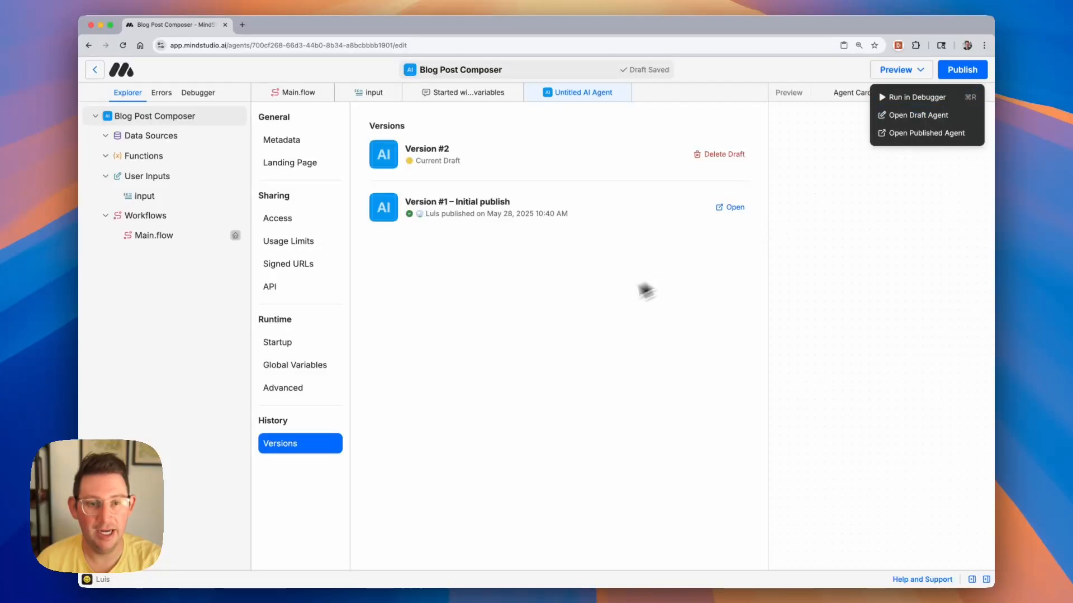
click(588, 300)
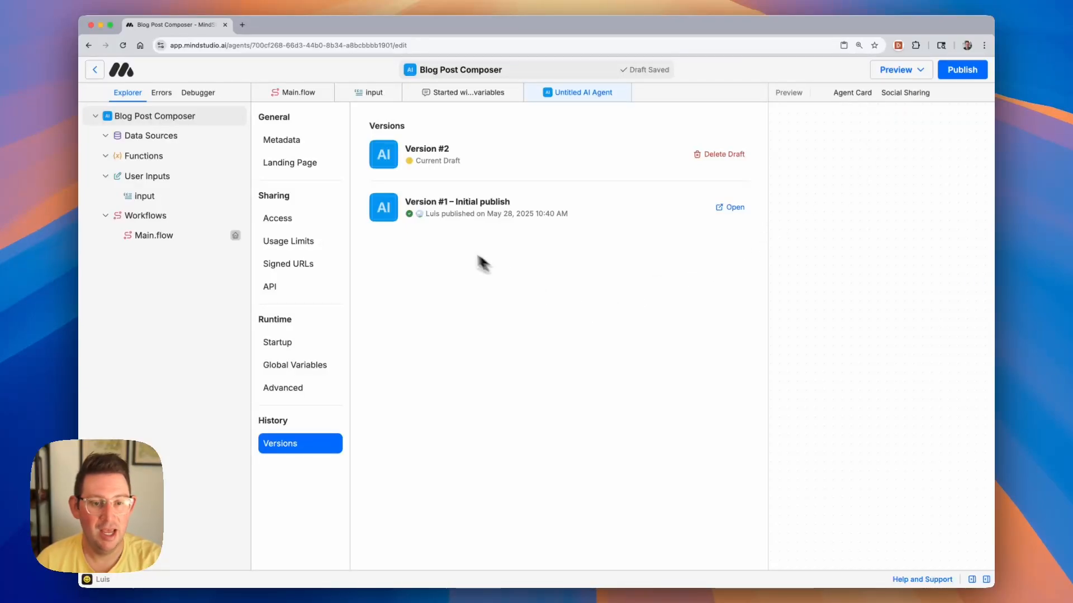
click(180, 244)
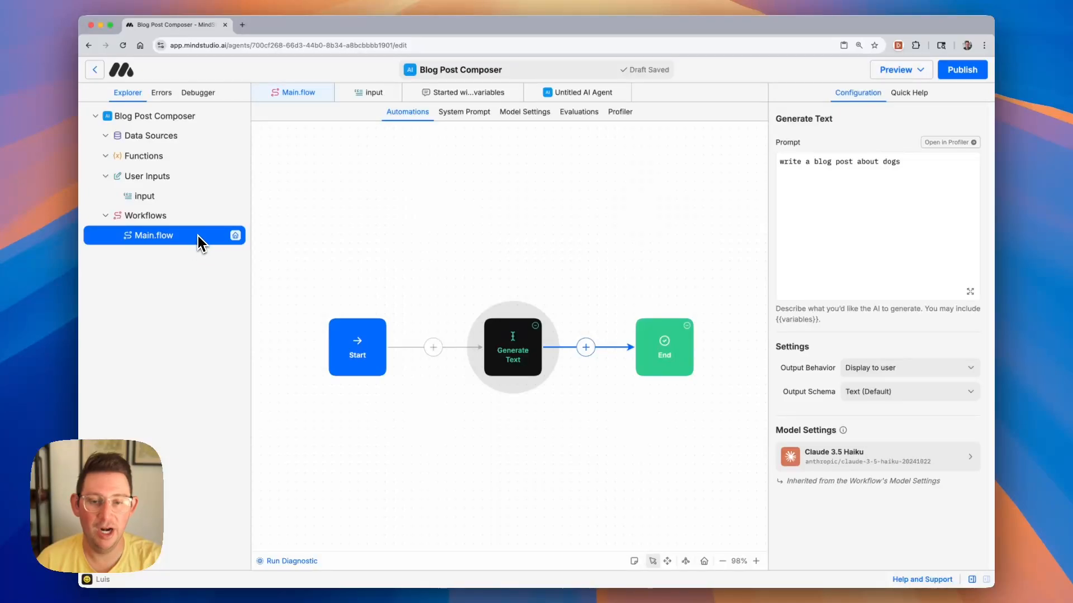